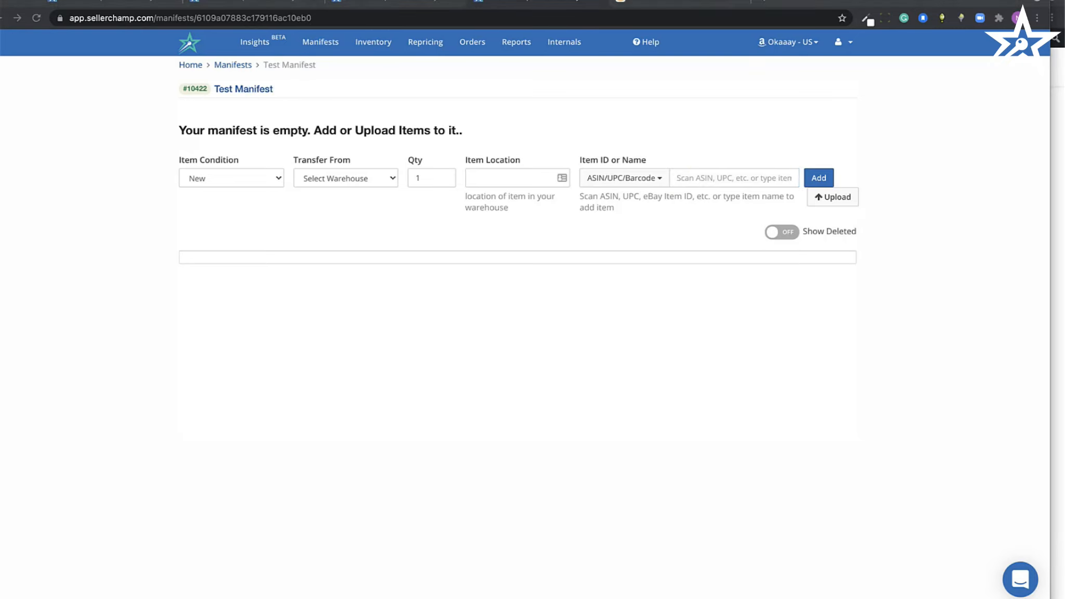
left_click(750, 187)
key("ctrl+v")
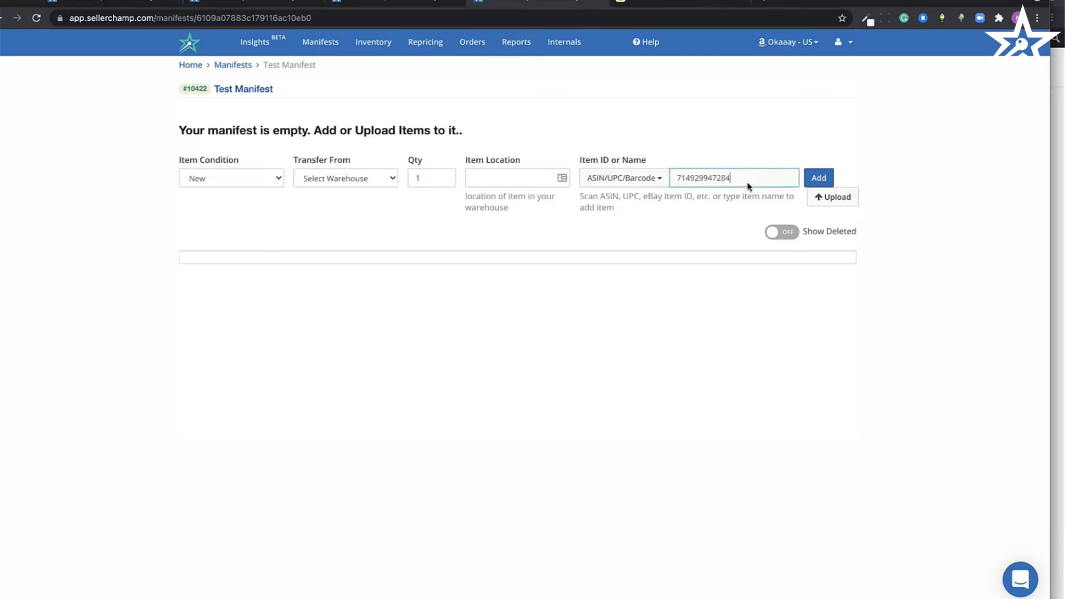
key("Return")
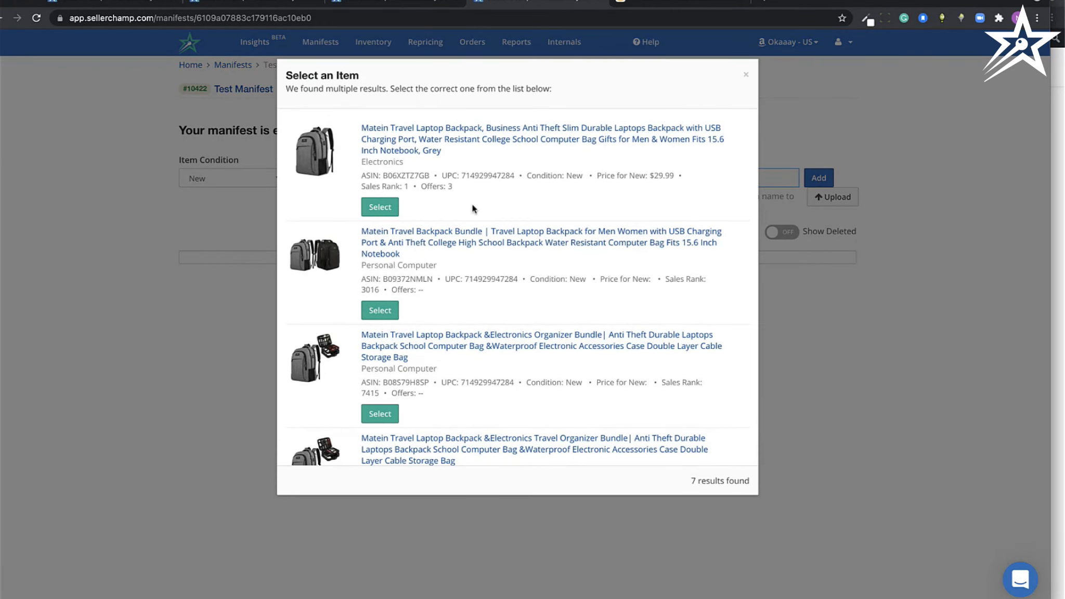
Step: Compare the matching listings and their UPC values to identify the correct backpack product
scroll(499, 338, "down", 3)
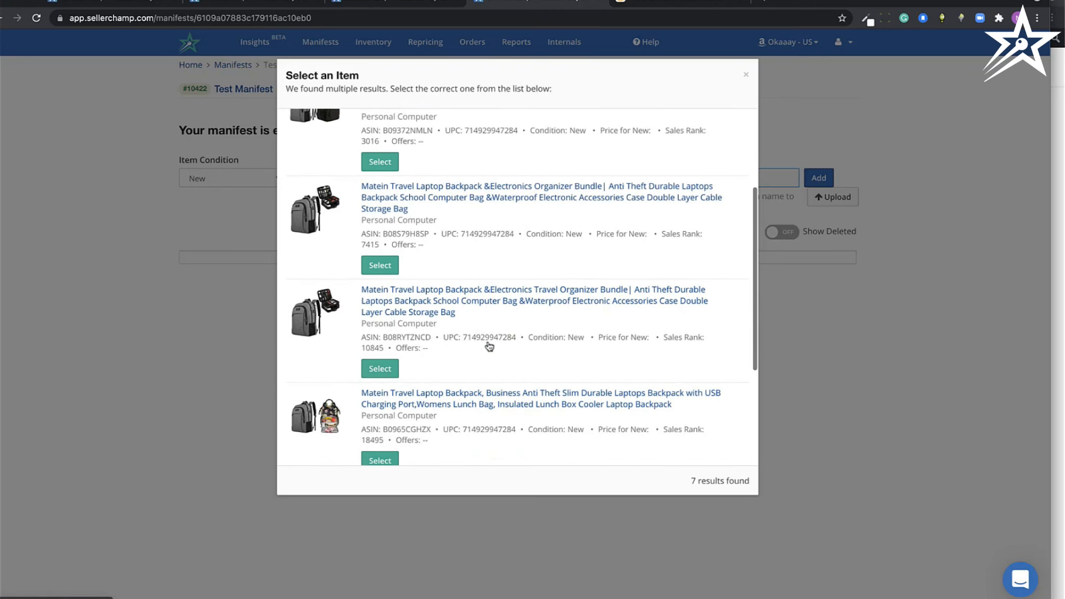
scroll(519, 261, "up", 3)
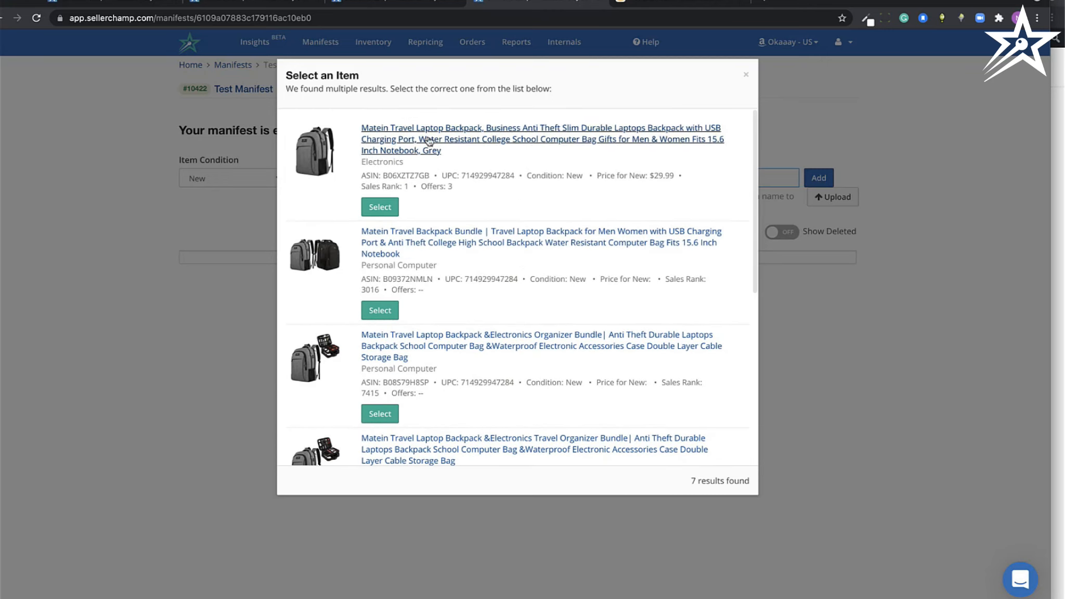
double_click(474, 178)
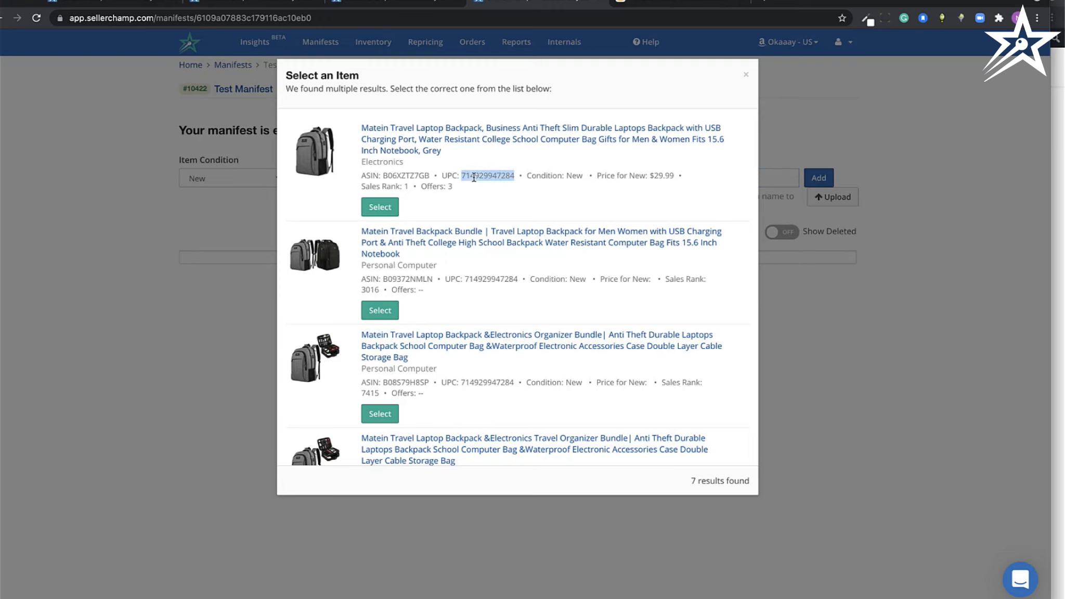
scroll(316, 173, "down", 1)
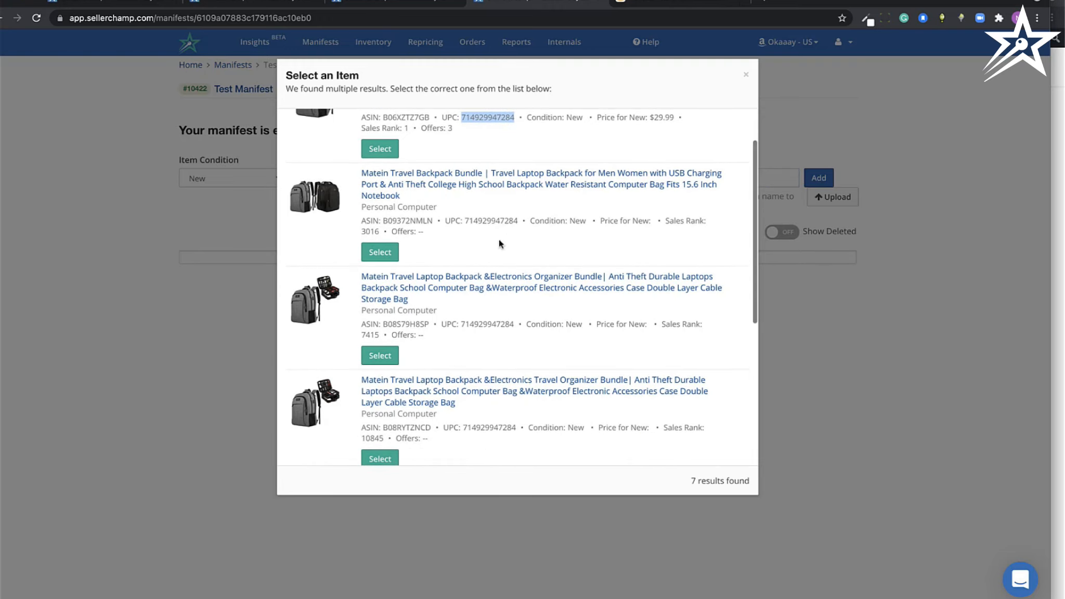
double_click(491, 220)
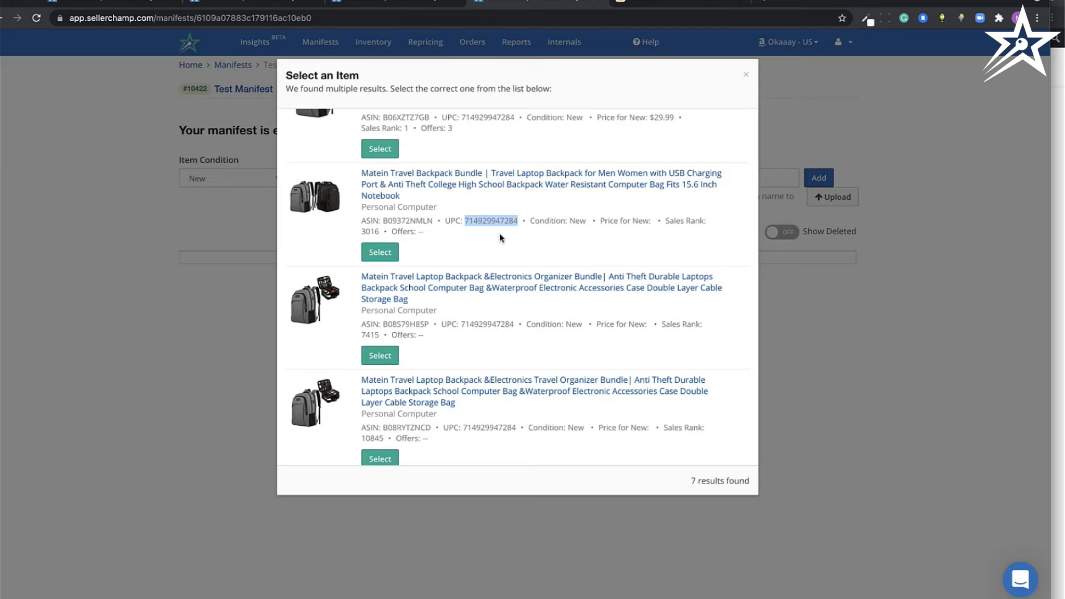
scroll(498, 237, "up", 1)
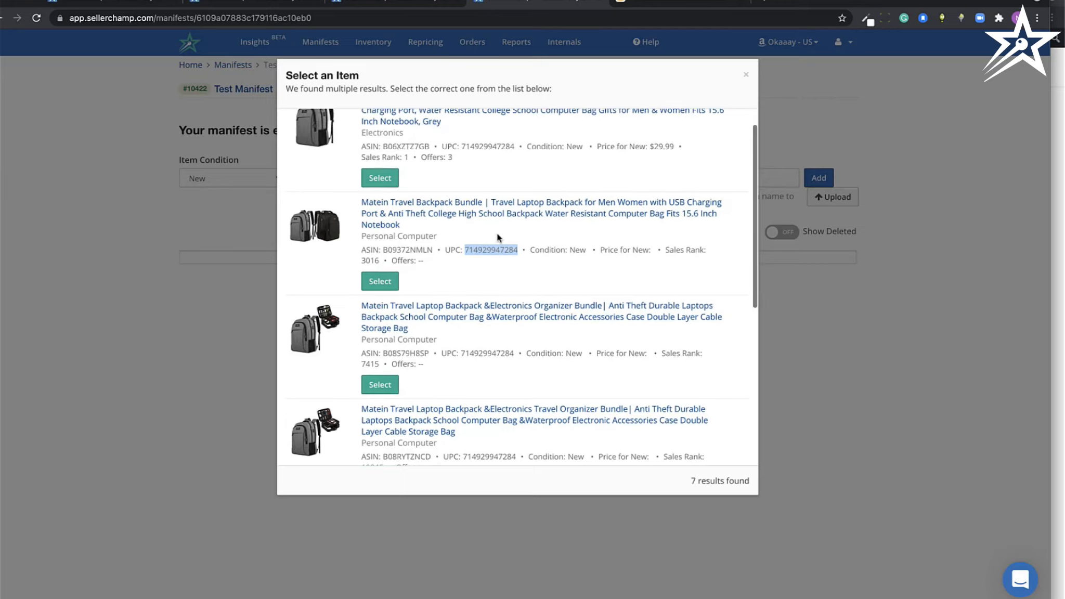
scroll(498, 238, "down", 2)
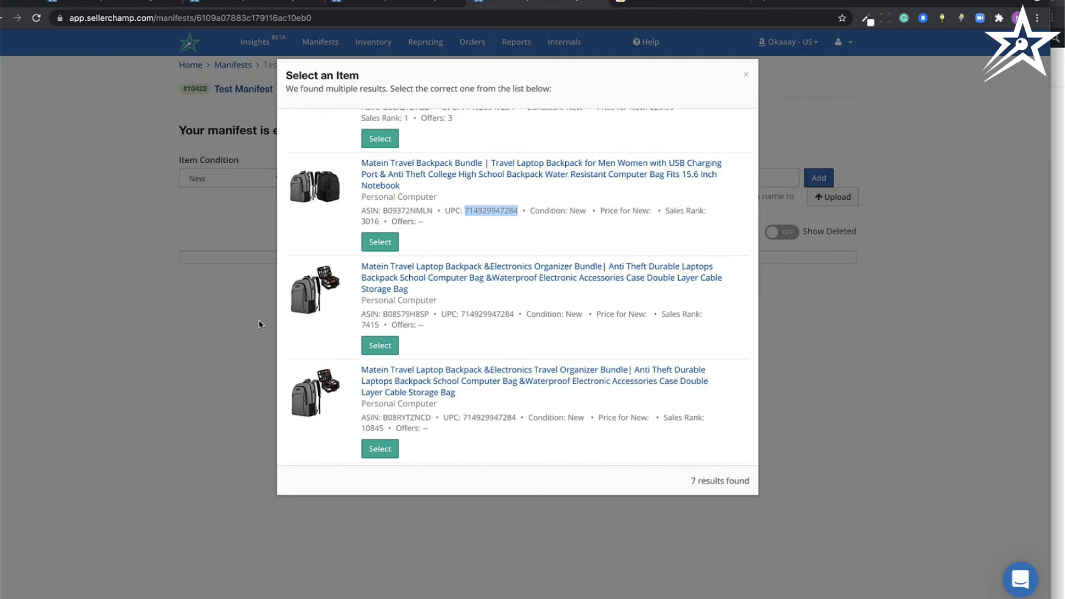
scroll(436, 350, "down", 1)
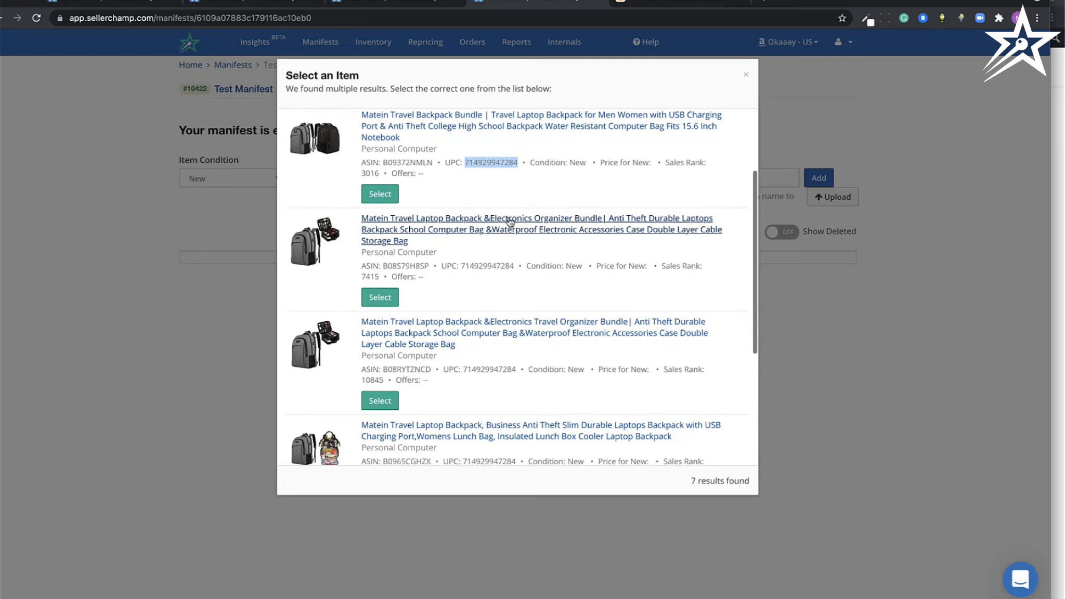
scroll(327, 213, "down", 1)
scroll(325, 212, "down", 4)
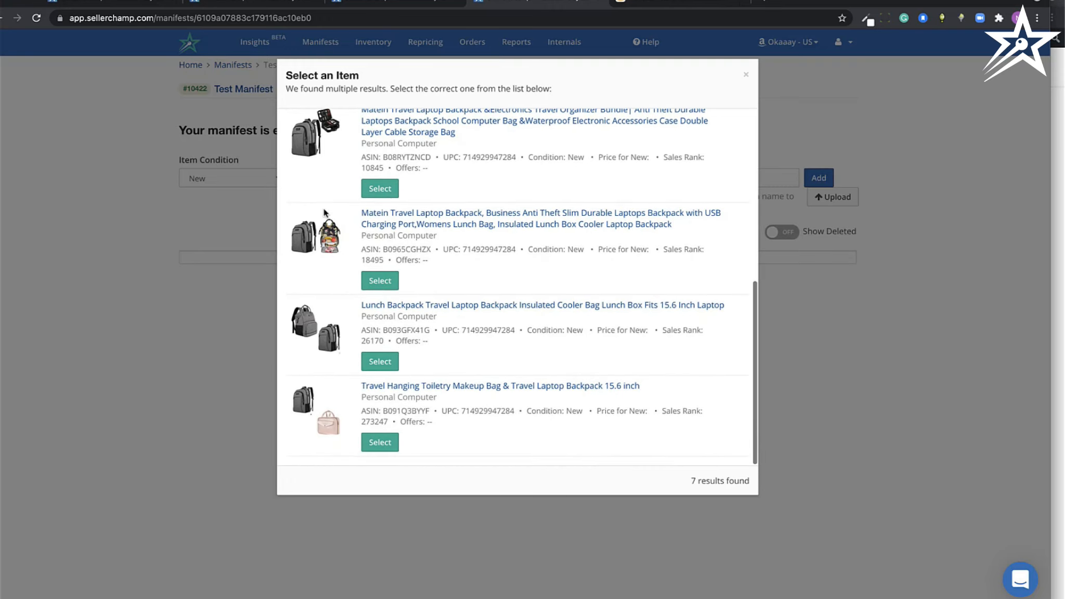
scroll(323, 211, "up", 5)
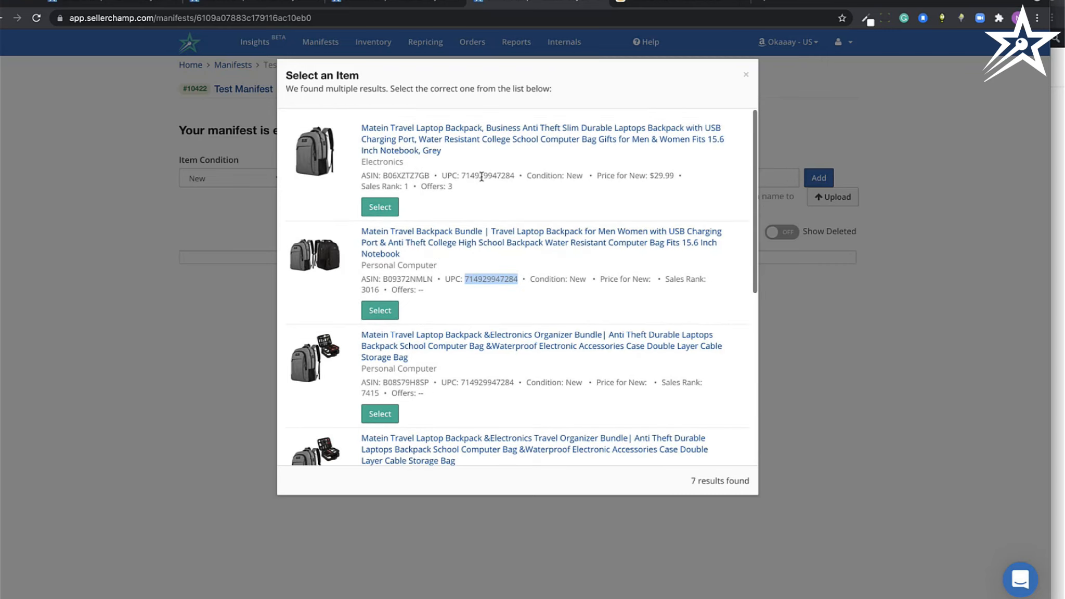
double_click(484, 177)
scroll(460, 304, "down", 3)
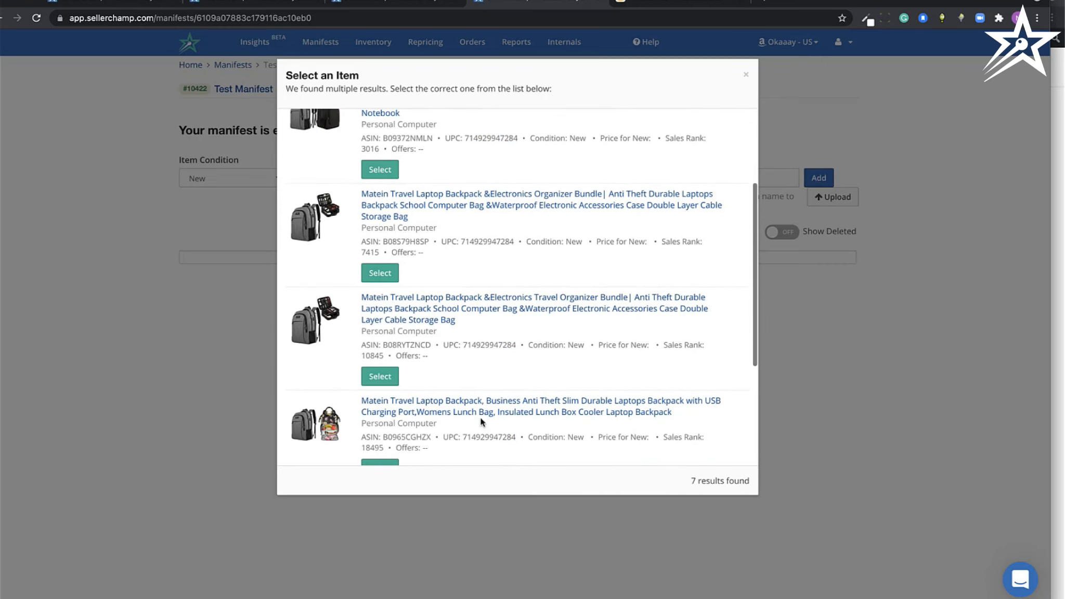
scroll(516, 263, "up", 3)
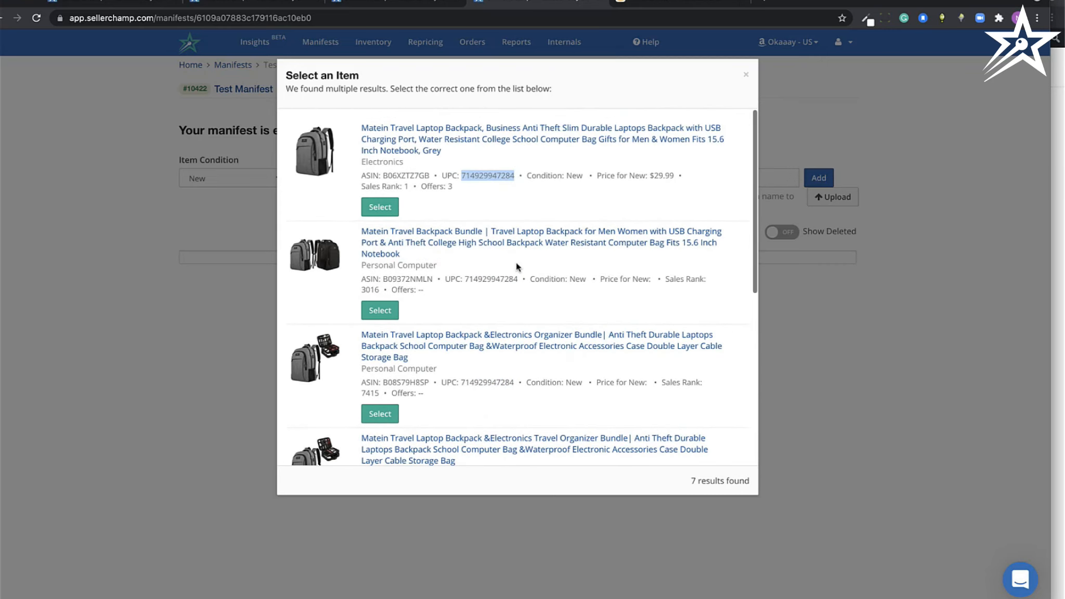
left_click(459, 191)
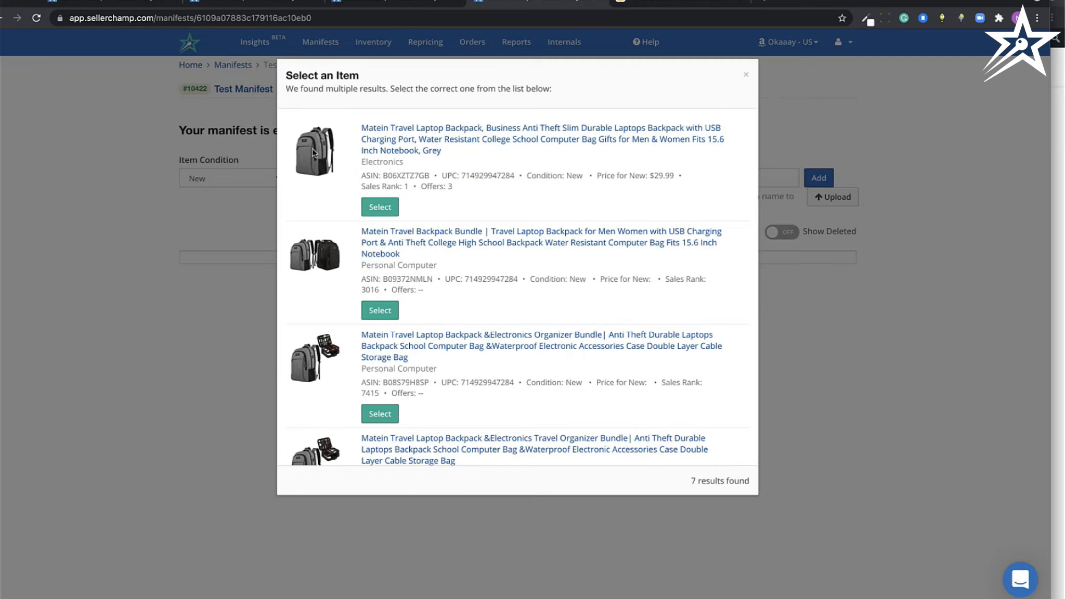
Step: Add the first listing, the grey Matein Travel Laptop Backpack (ASIN B06XZTZ7GB), to the manifest and close the results
left_click(384, 208)
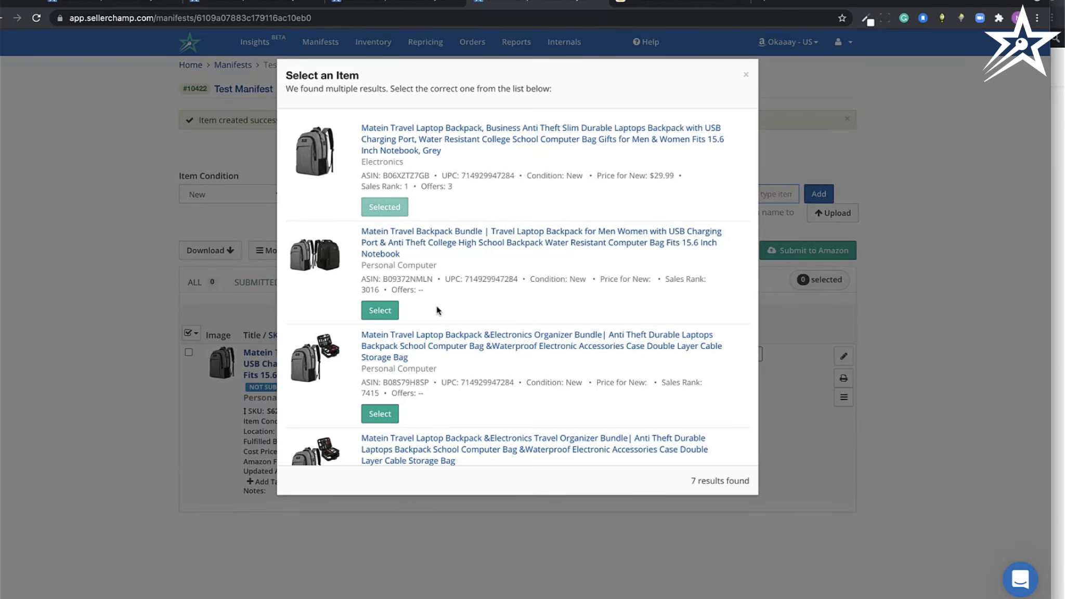
scroll(446, 306, "down", 3)
scroll(445, 306, "down", 4)
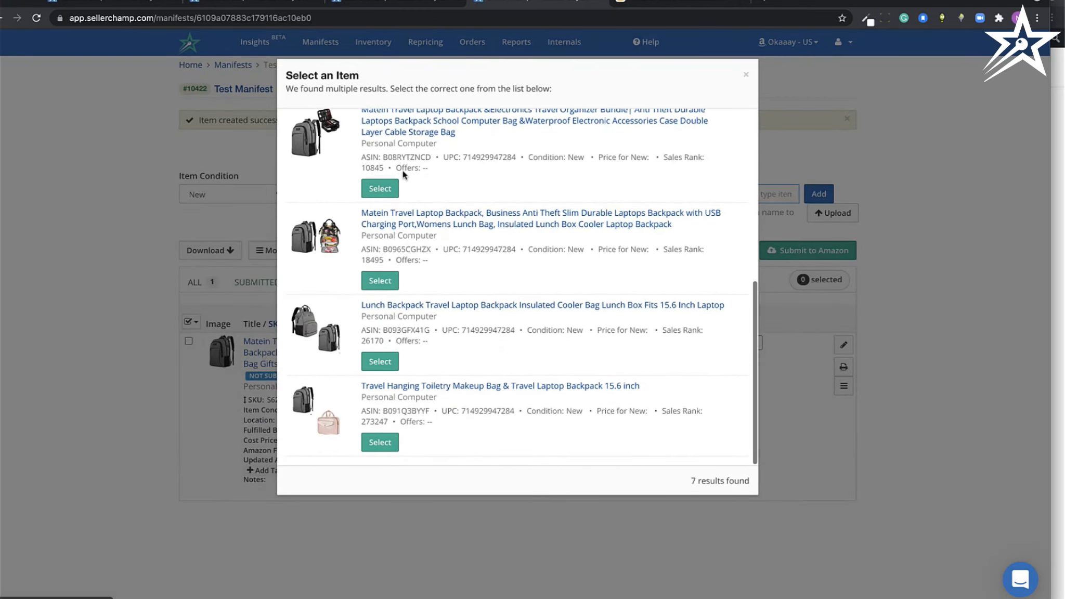
scroll(366, 341, "up", 8)
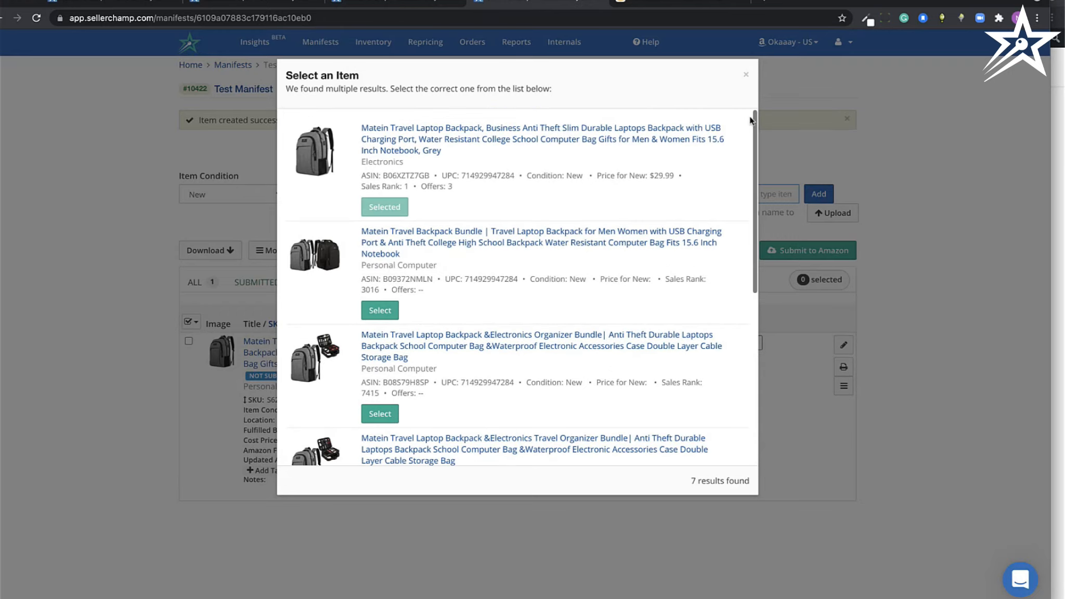
left_click(748, 76)
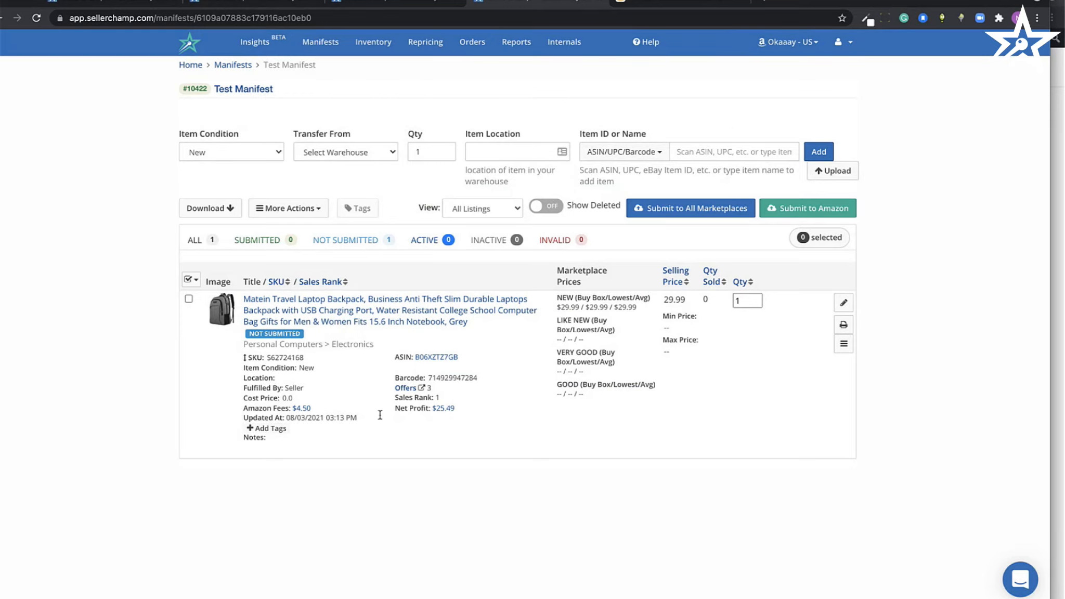
Step: Open the backpack item's SKU for inline editing and leave it without a change
left_click(287, 359)
double_click(289, 359)
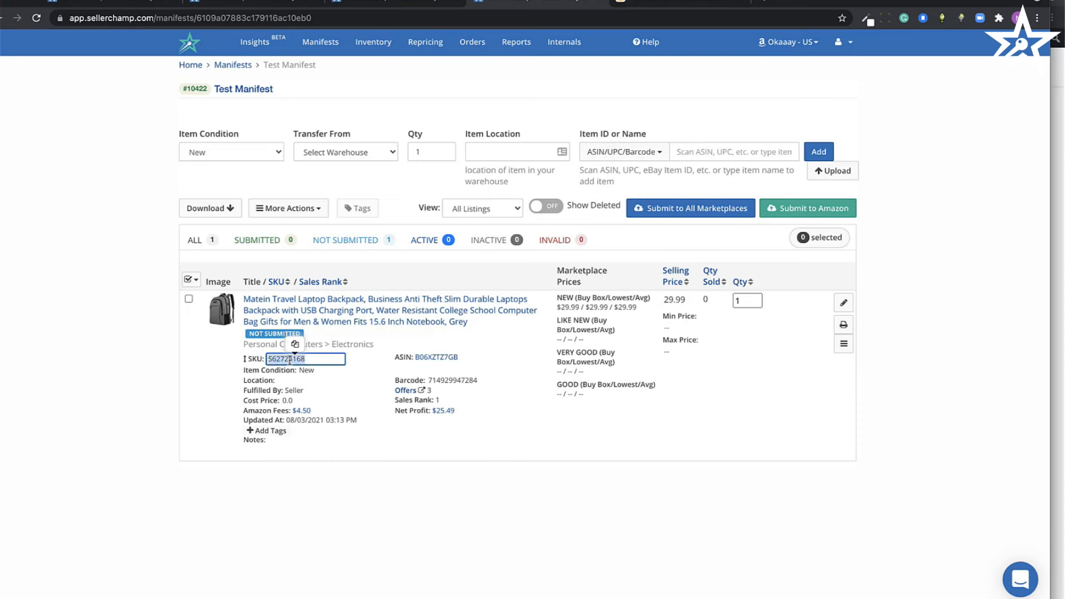
left_click(343, 488)
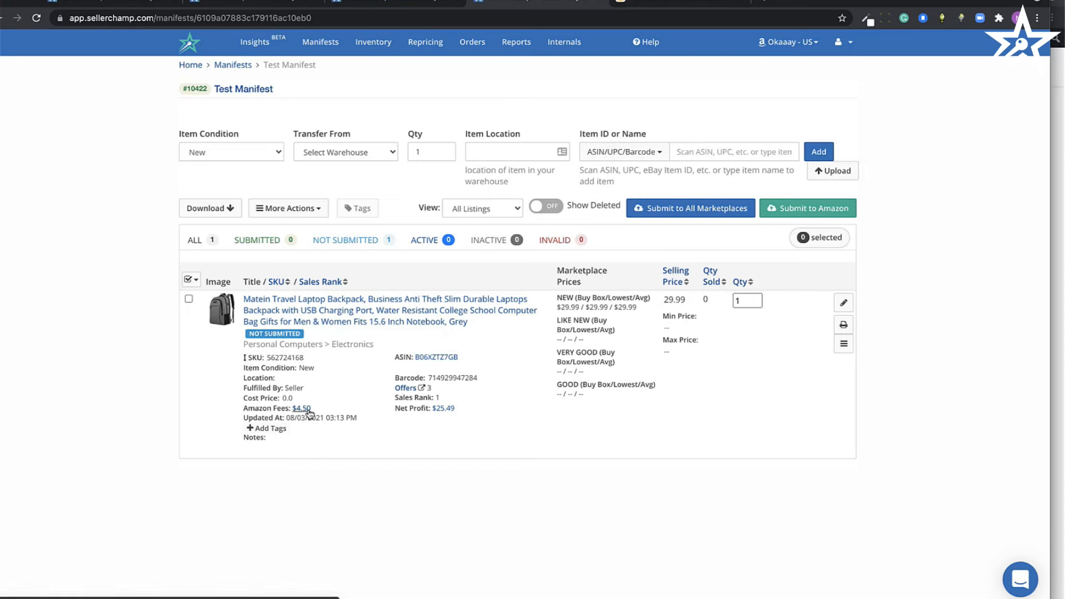
Step: View the backpack's Amazon fee breakdown, check the referral fee, and close it
left_click(843, 42)
left_click(689, 112)
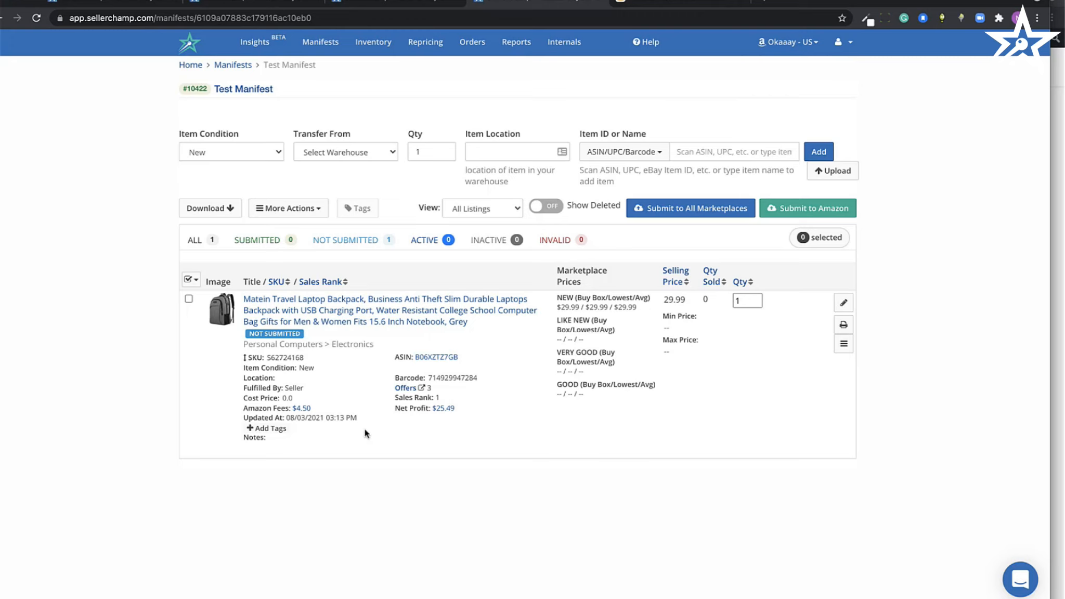
left_click(304, 411)
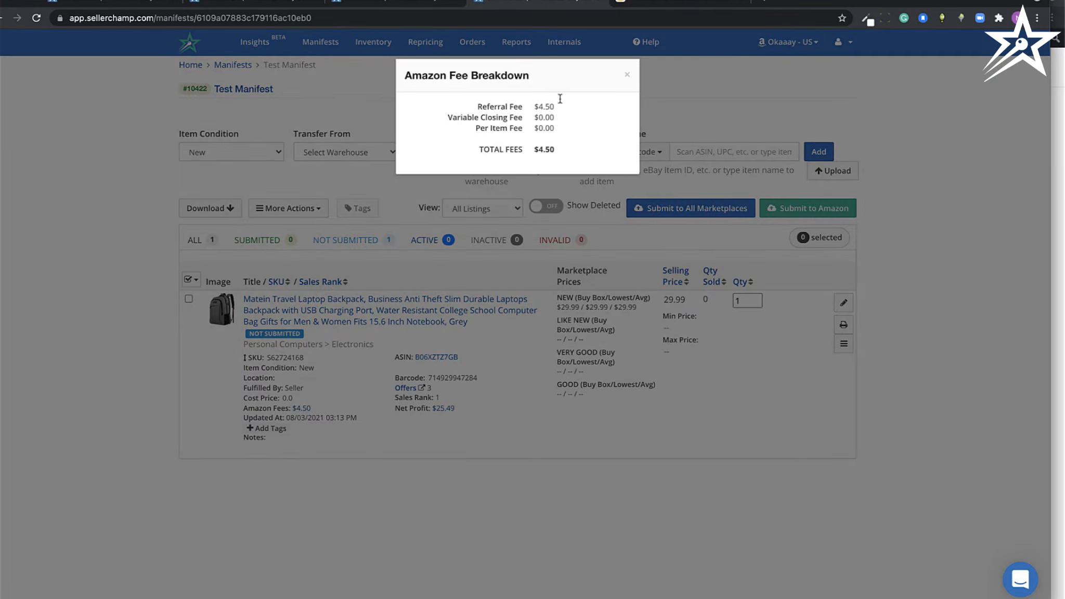
left_click_drag(535, 106, 579, 110)
left_click(630, 76)
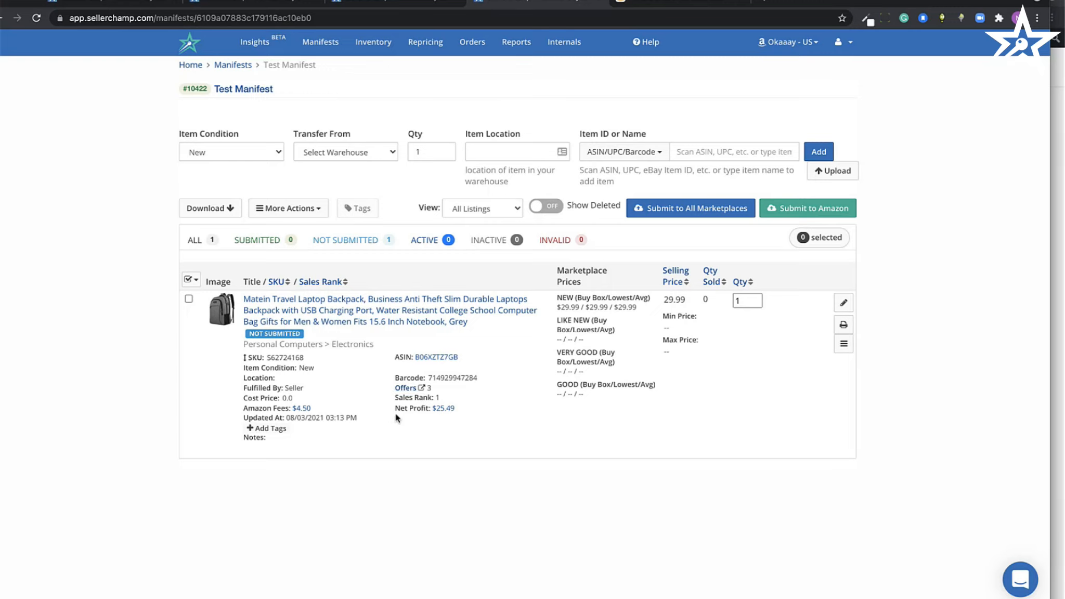
Step: Set the backpack's cost price to 3.0 in the manifest
left_click(287, 398)
type("3.")
key("BackSpace")
key("BackSpace")
left_click(345, 440)
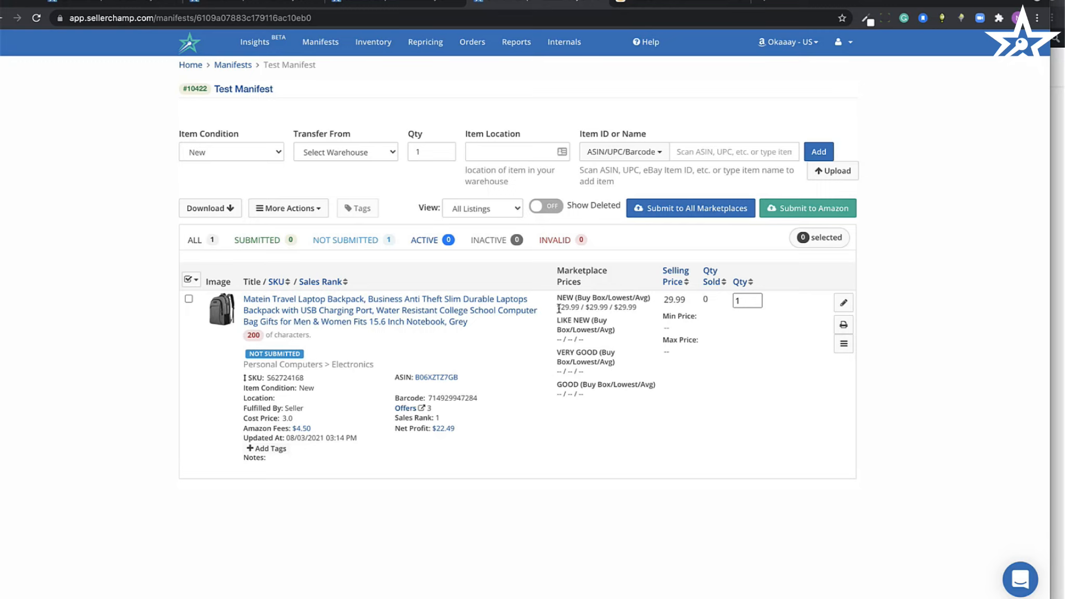
Step: Check the new-condition marketplace prices, and set the backpack's selling price to 32.99 and quantity to 10
left_click_drag(558, 307, 636, 314)
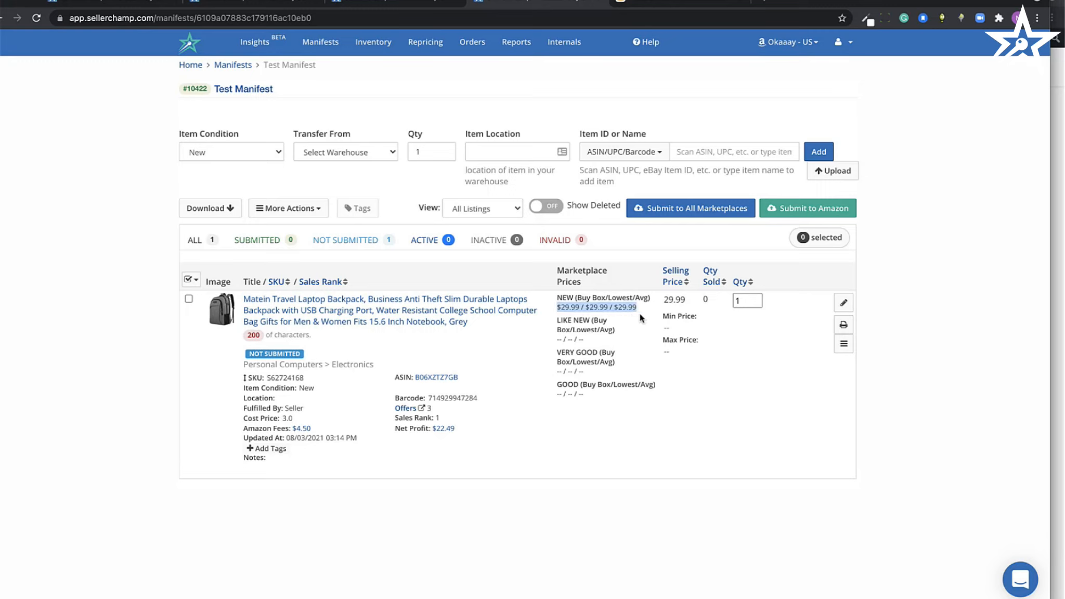
left_click(638, 317)
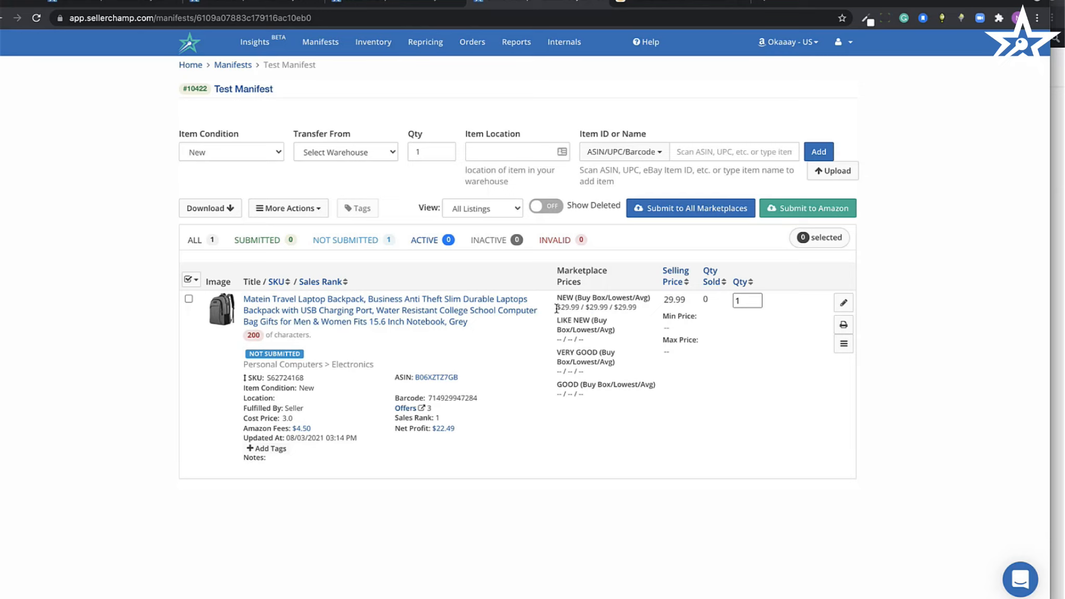
left_click(674, 302)
left_click(674, 301)
key("BackSpace")
key("BackSpace")
type("32")
left_click(706, 388)
left_click(672, 301)
left_click(761, 300)
left_click(748, 410)
Step: View the backpack's product photos and close the photo gallery
left_click(235, 327)
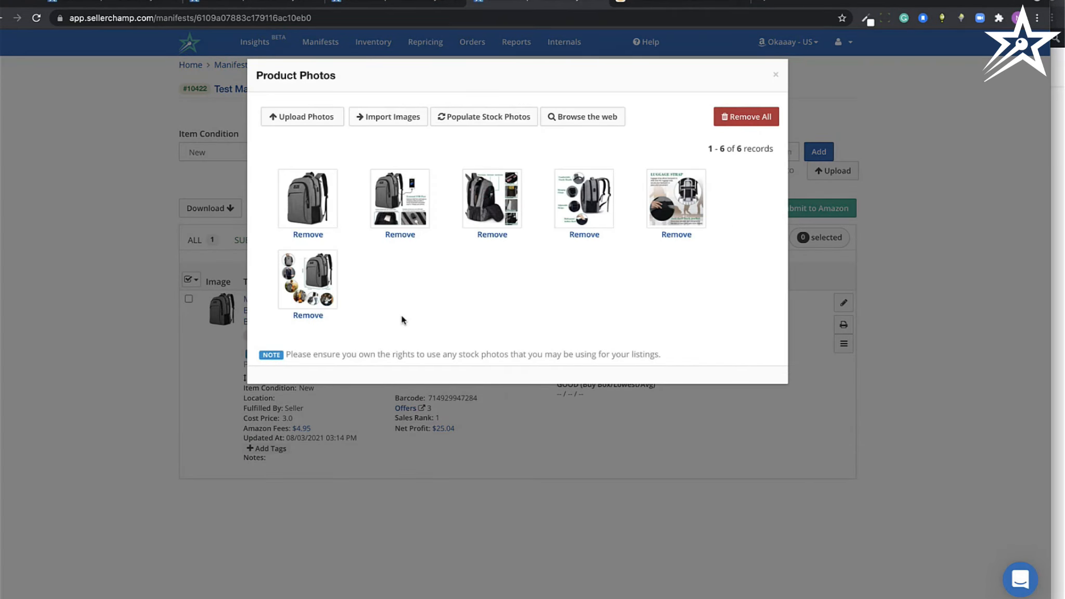
left_click(776, 75)
Step: Open the backpack item's full edit form and review its product details, including description, features and gift options
left_click(844, 303)
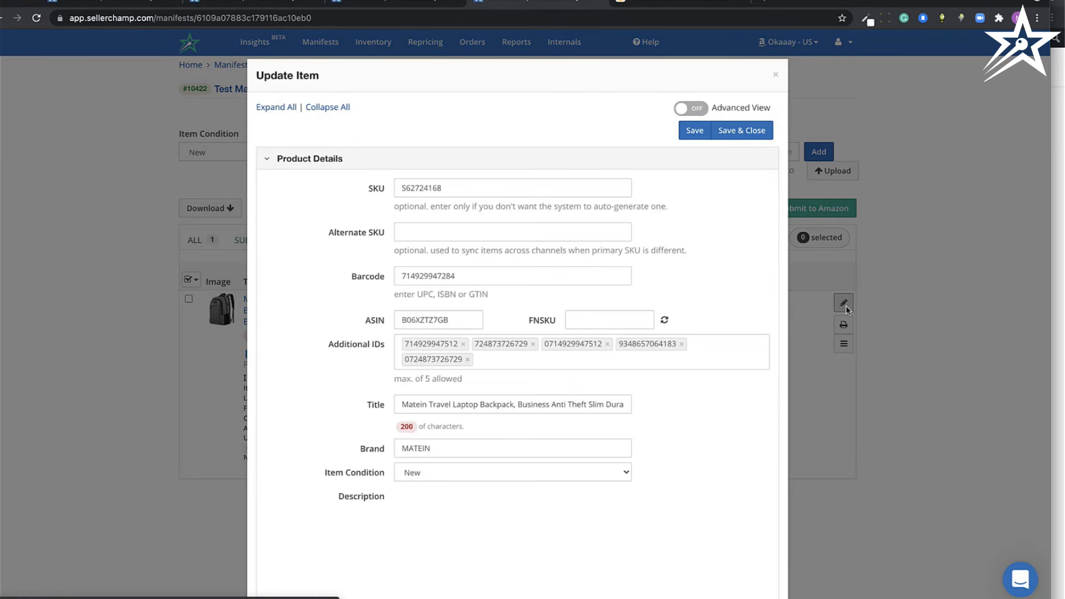
scroll(584, 256, "down", 3)
scroll(584, 256, "down", 4)
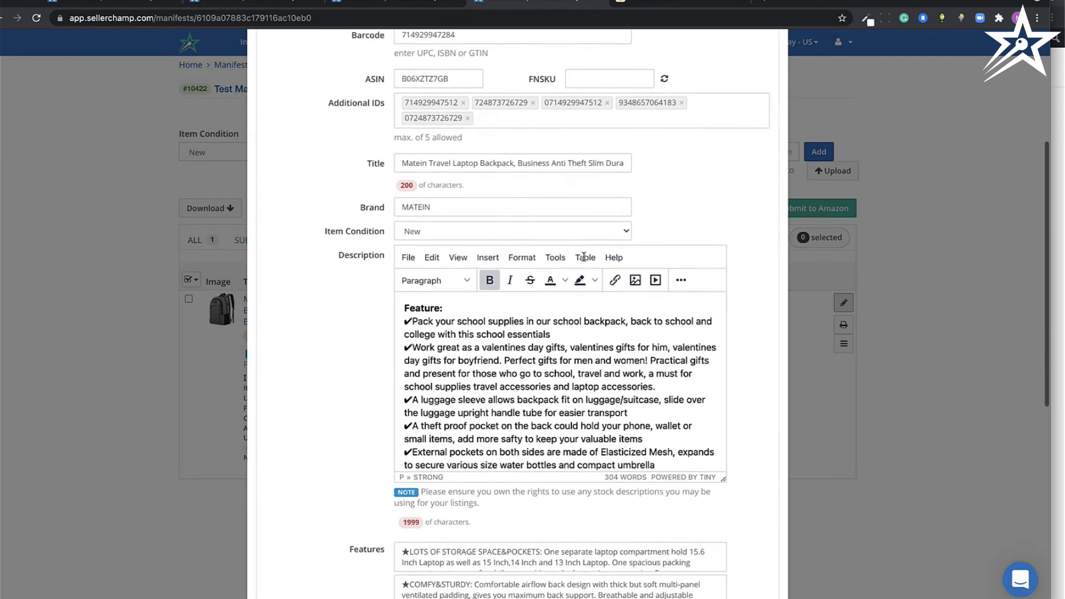
scroll(525, 255, "down", 10)
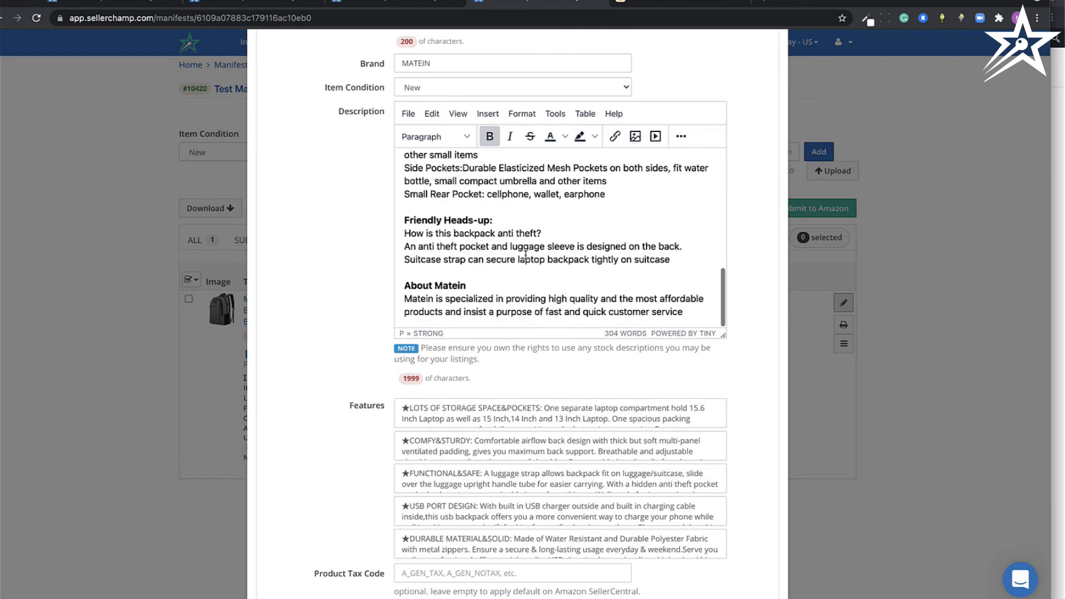
scroll(525, 255, "down", 6)
scroll(516, 230, "down", 2)
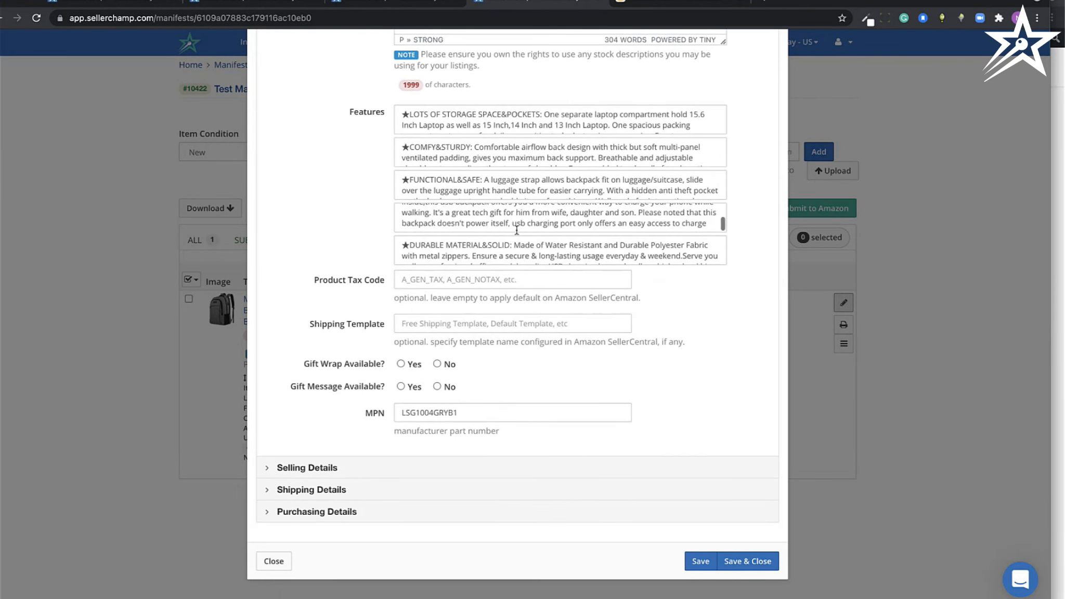
scroll(525, 158, "down", 2)
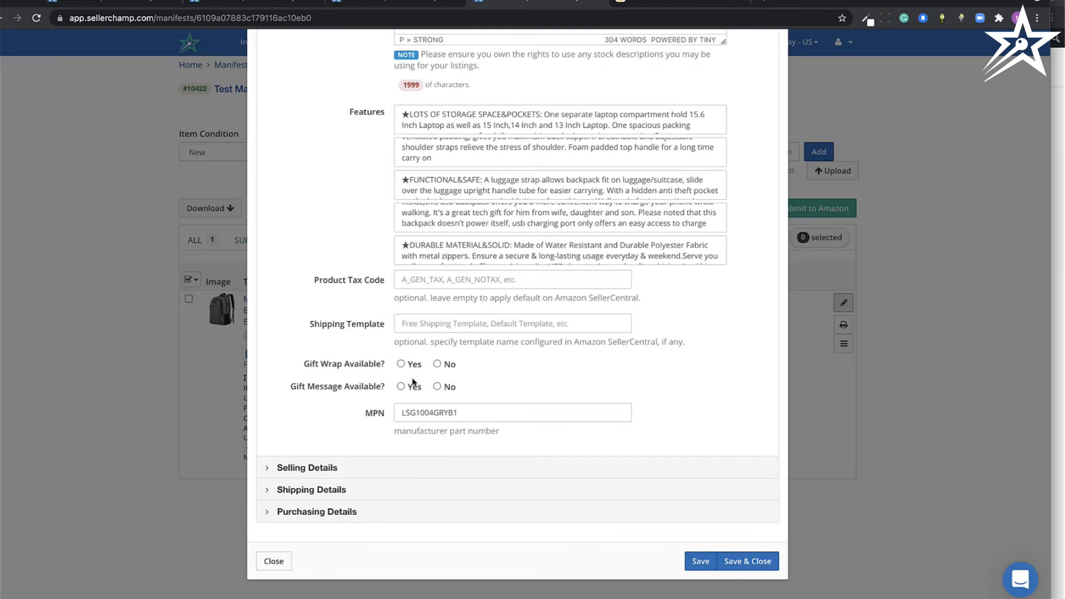
scroll(413, 381, "up", 13)
scroll(412, 379, "down", 13)
Step: Expand the item's Selling Details and Shipping Details sections and review their prices, quantities, weights and dimensions
left_click(349, 467)
scroll(348, 466, "down", 5)
scroll(348, 466, "down", 2)
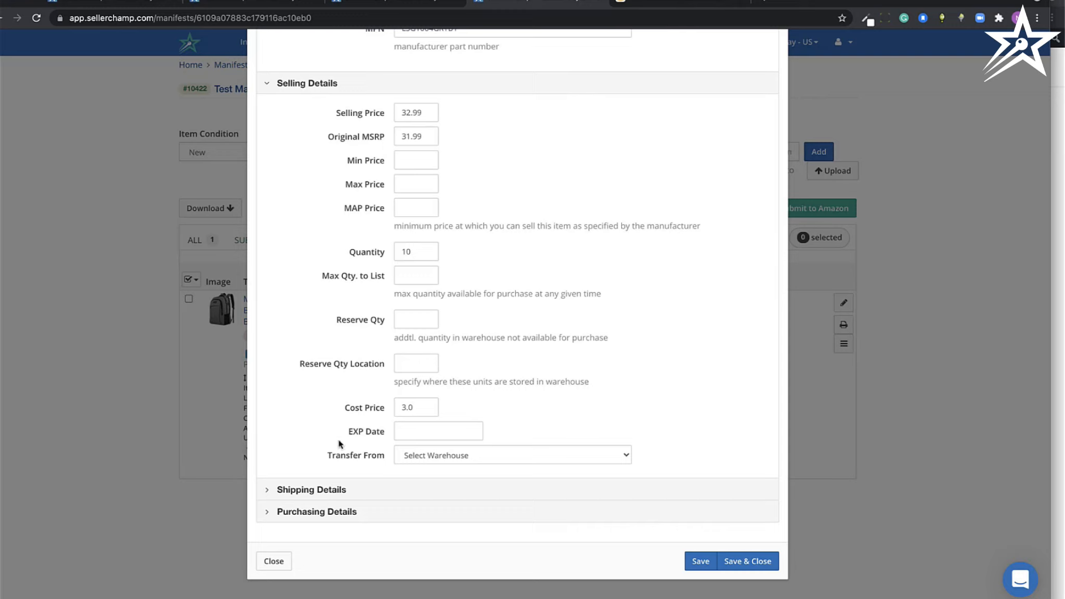
left_click(354, 492)
scroll(354, 491, "down", 6)
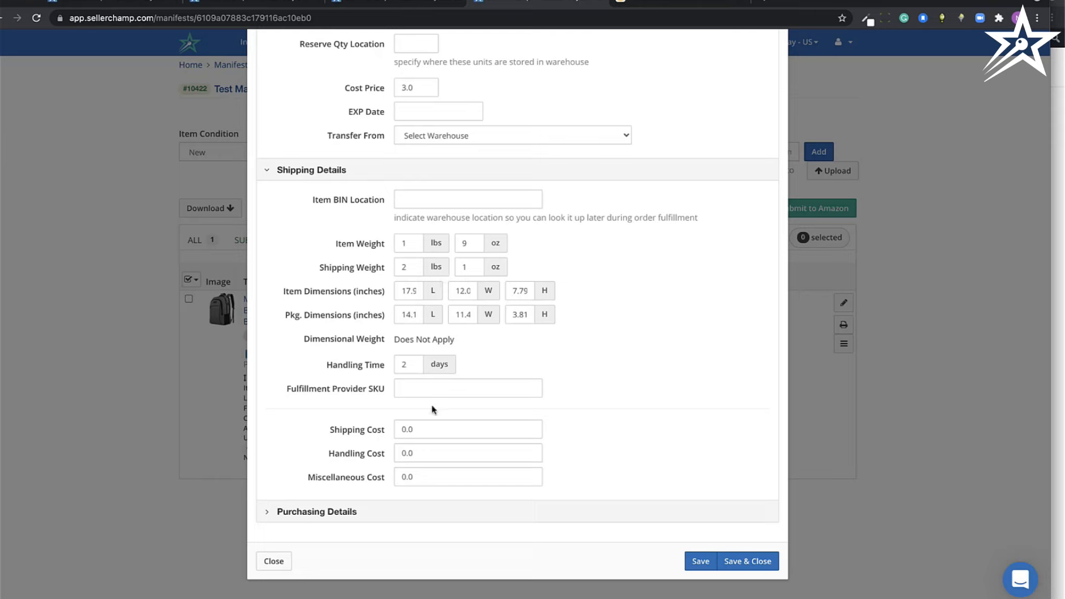
Step: Check the backpack's handling time in the shipping details, and close the item's edit form without saving
left_click_drag(408, 365, 379, 364)
left_click(497, 341)
scroll(496, 340, "up", 20)
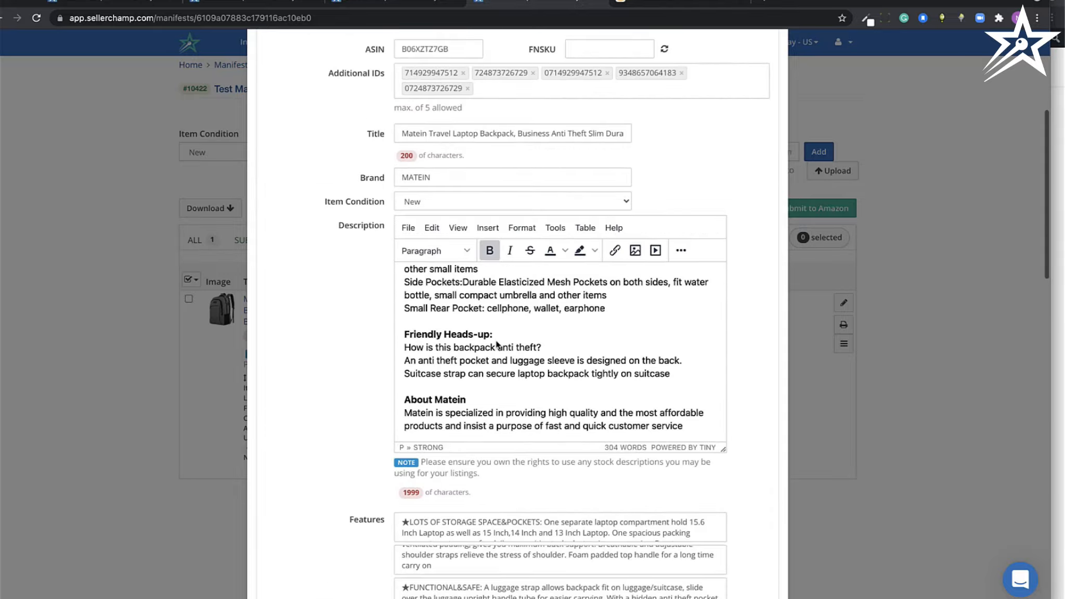
scroll(496, 341, "up", 5)
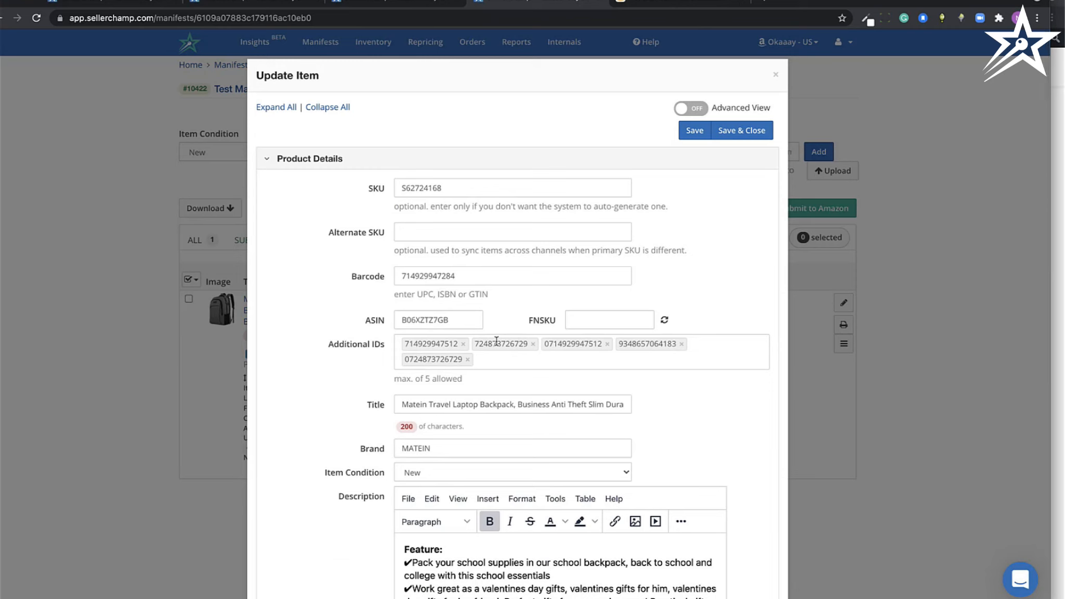
left_click(775, 78)
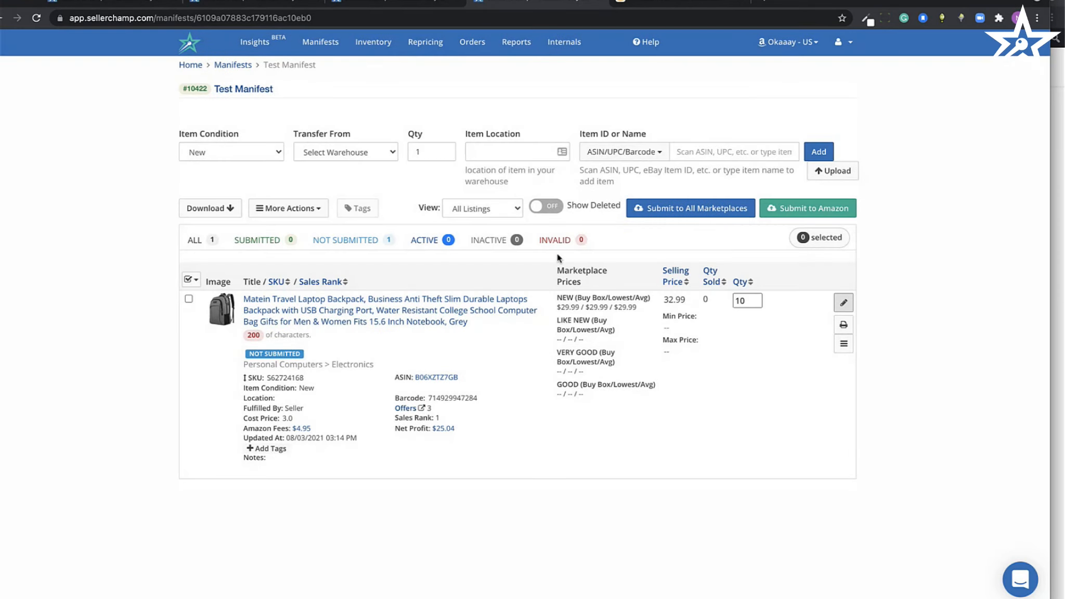
Step: Look up "matein travel laptop" by name as an item to add to the manifest
left_click(725, 153)
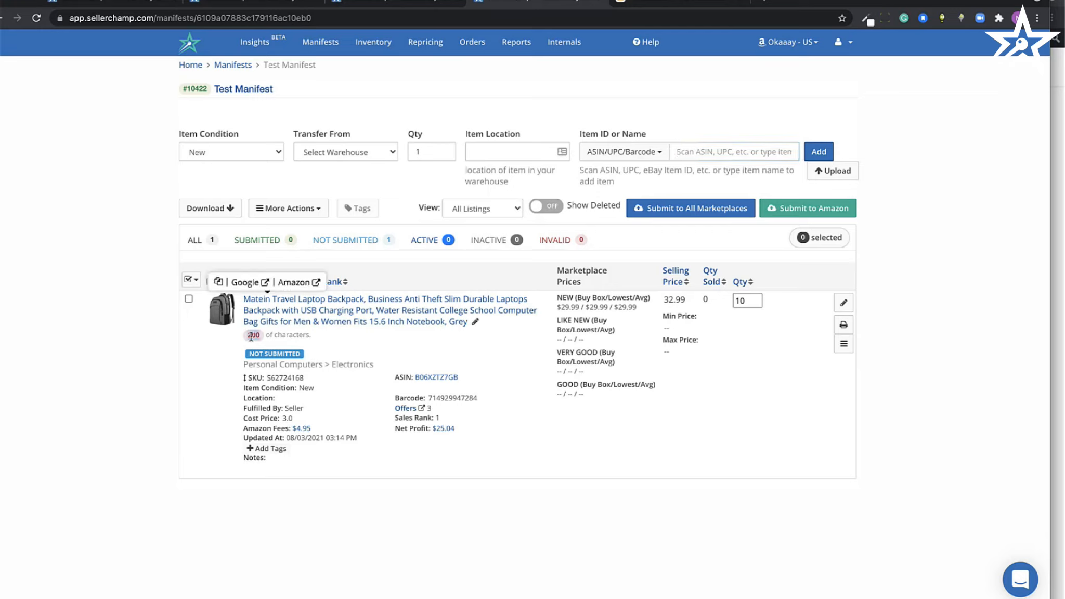
mouse_move(500, 333)
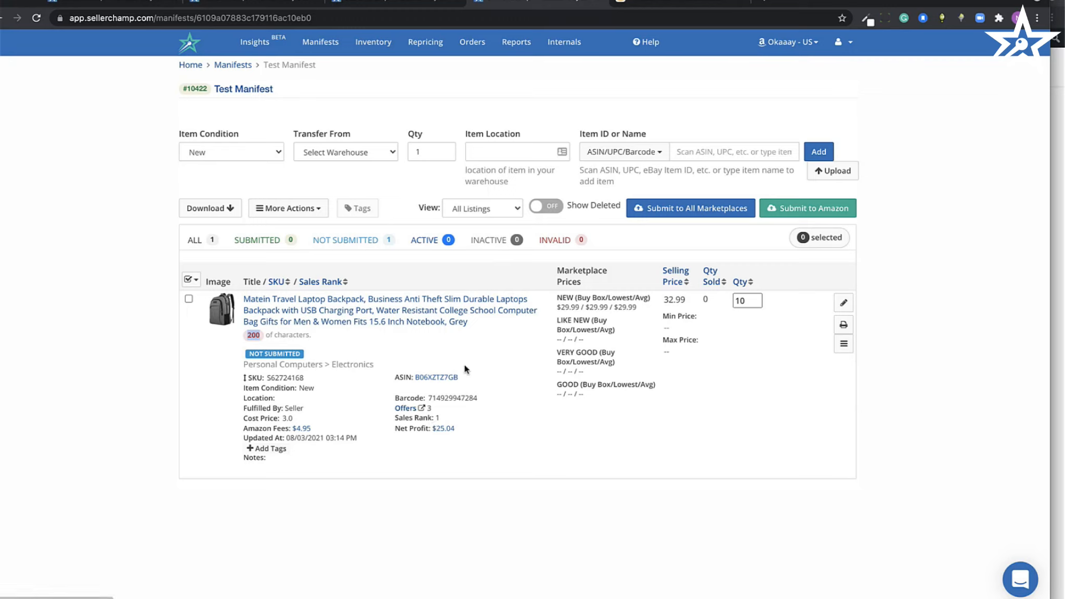
mouse_move(416, 316)
left_click(712, 150)
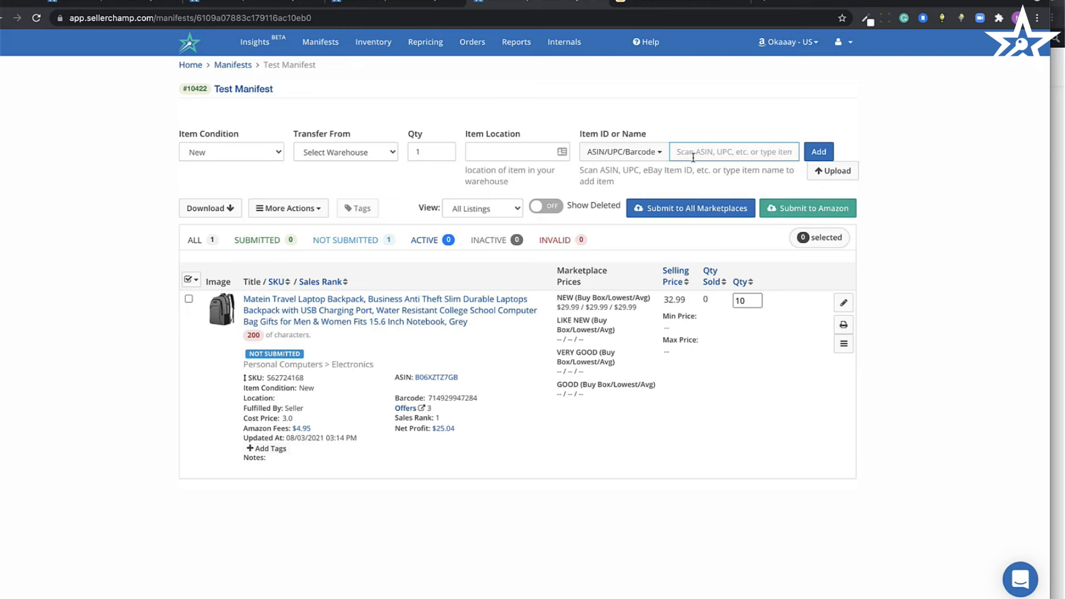
type("matien")
key("BackSpace")
key("BackSpace")
key("BackSpace")
type("ein travel laptop")
key("Return")
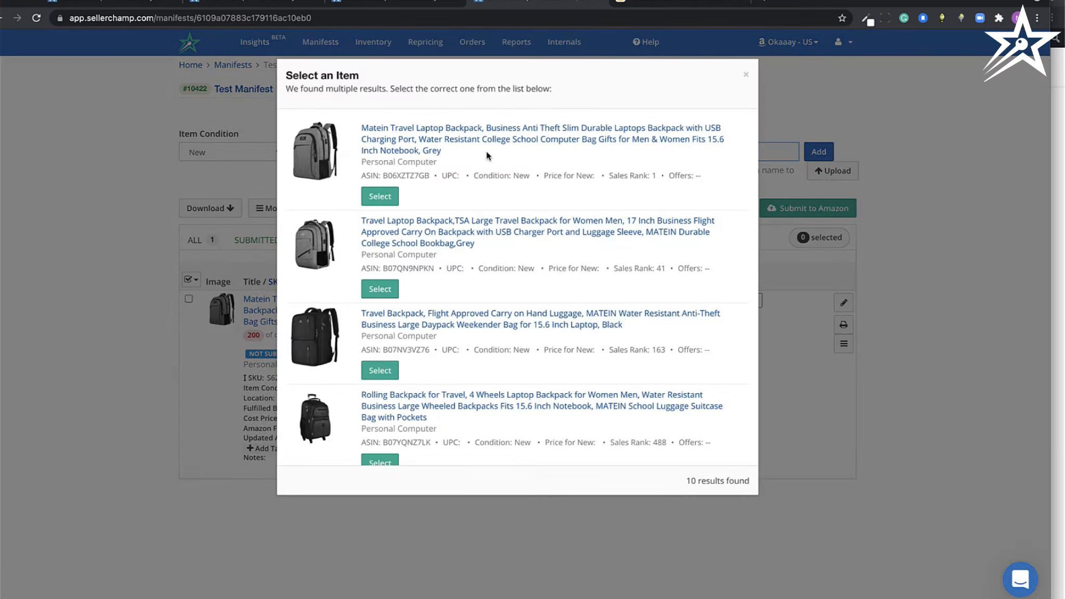
Step: Browse the list of matching products and close it without selecting an item
scroll(436, 277, "down", 3)
scroll(436, 276, "down", 5)
scroll(405, 171, "up", 6)
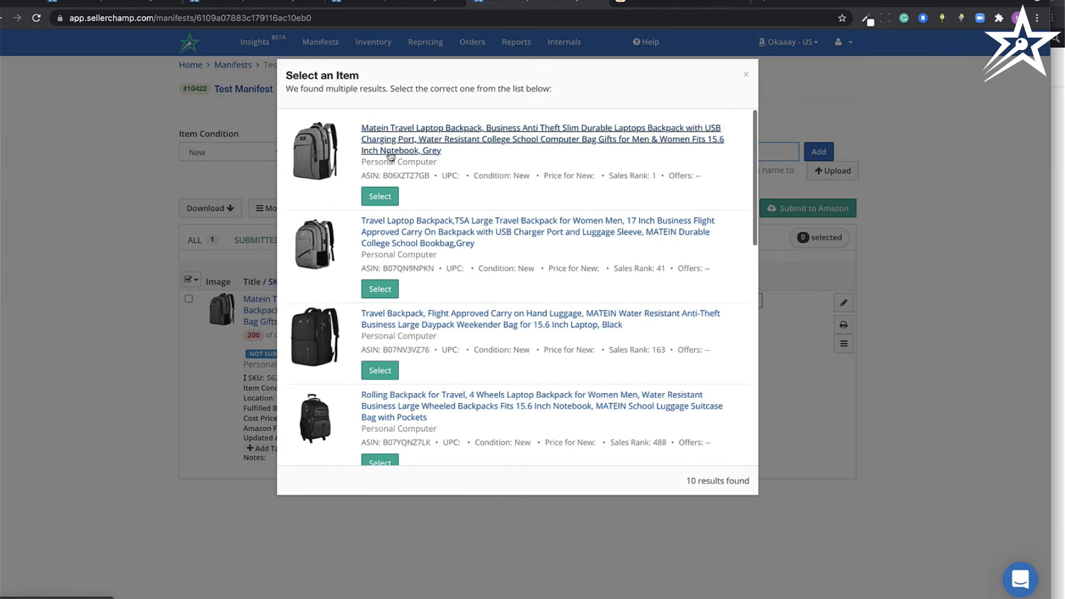
scroll(433, 294, "down", 10)
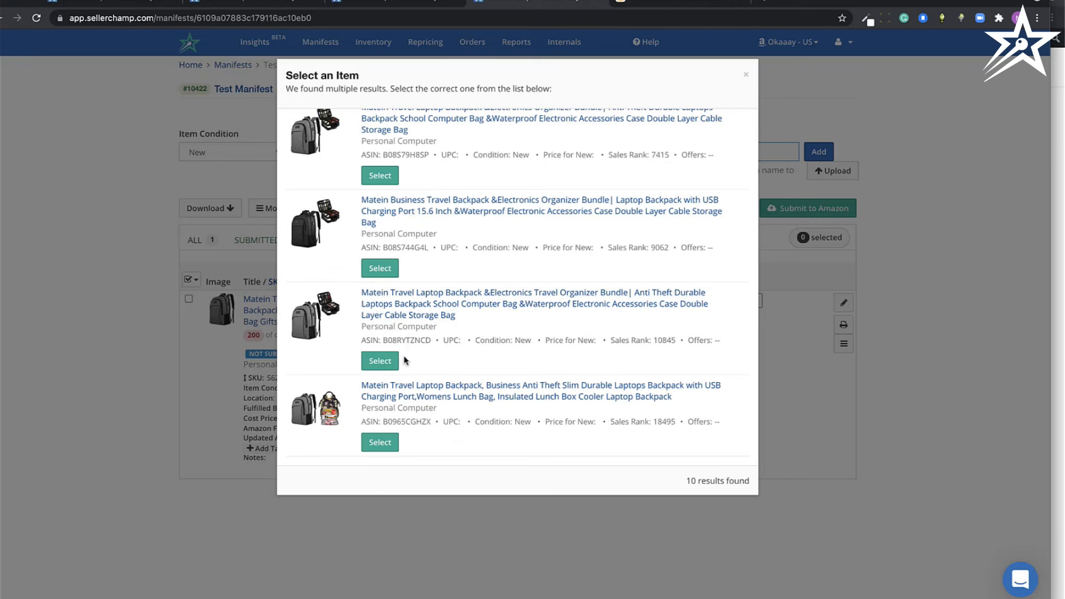
scroll(503, 276, "up", 10)
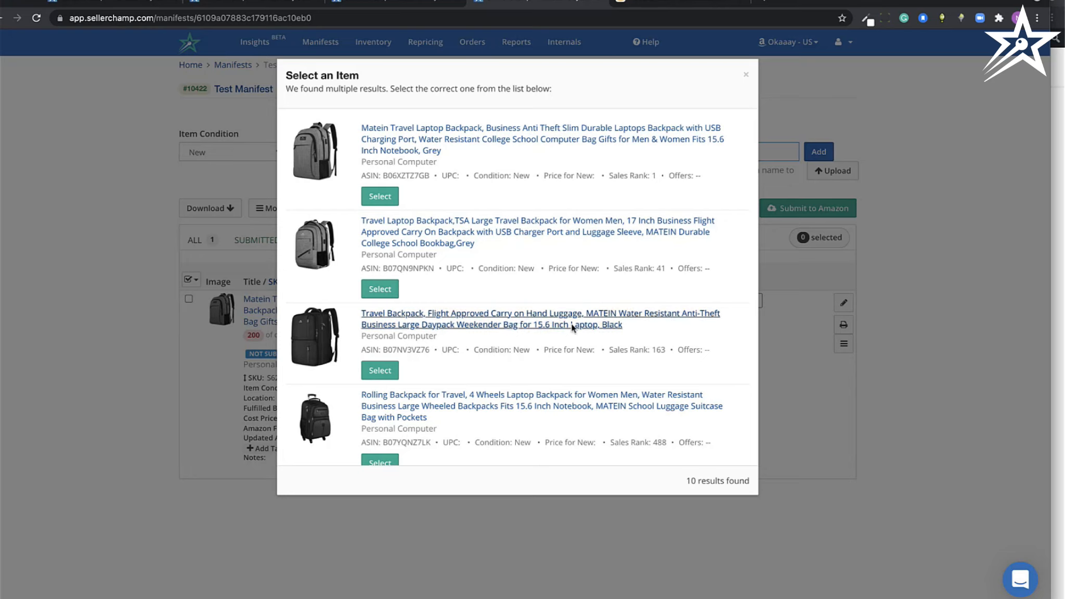
left_click(746, 75)
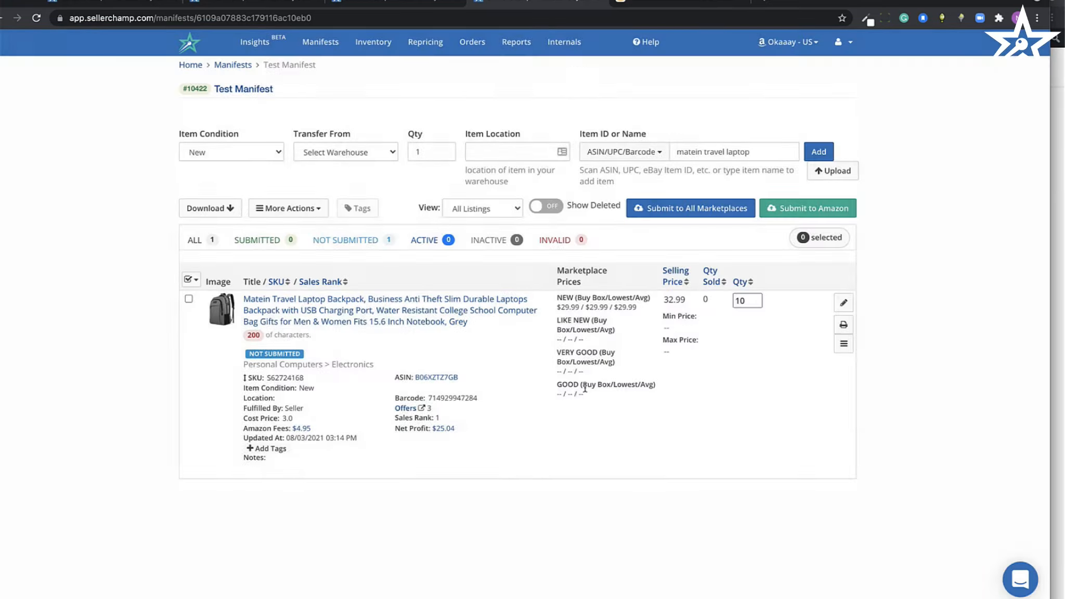
mouse_move(453, 403)
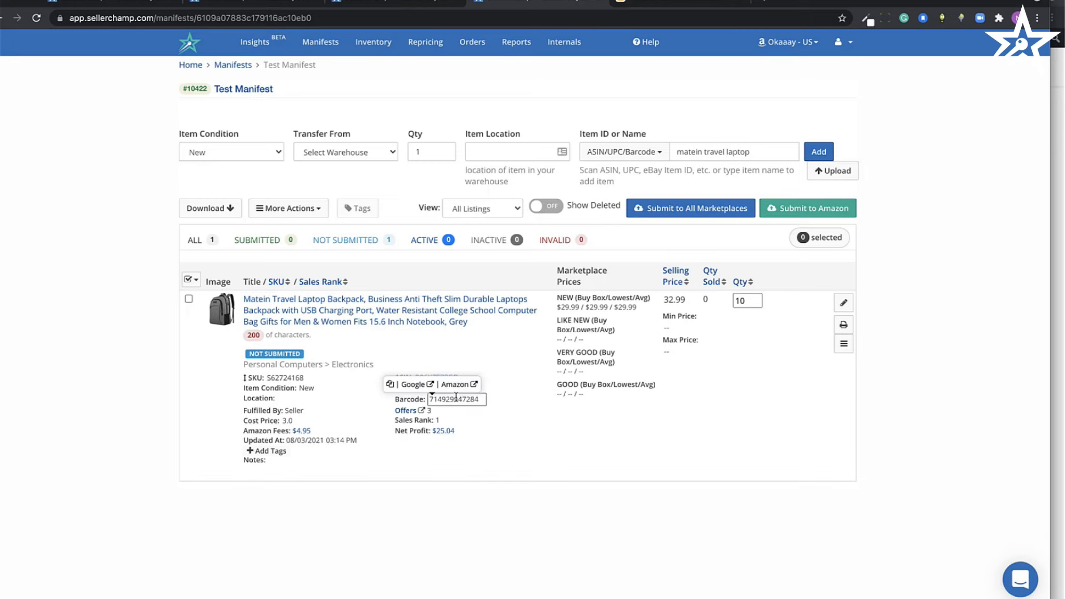
left_click_drag(776, 150, 666, 135)
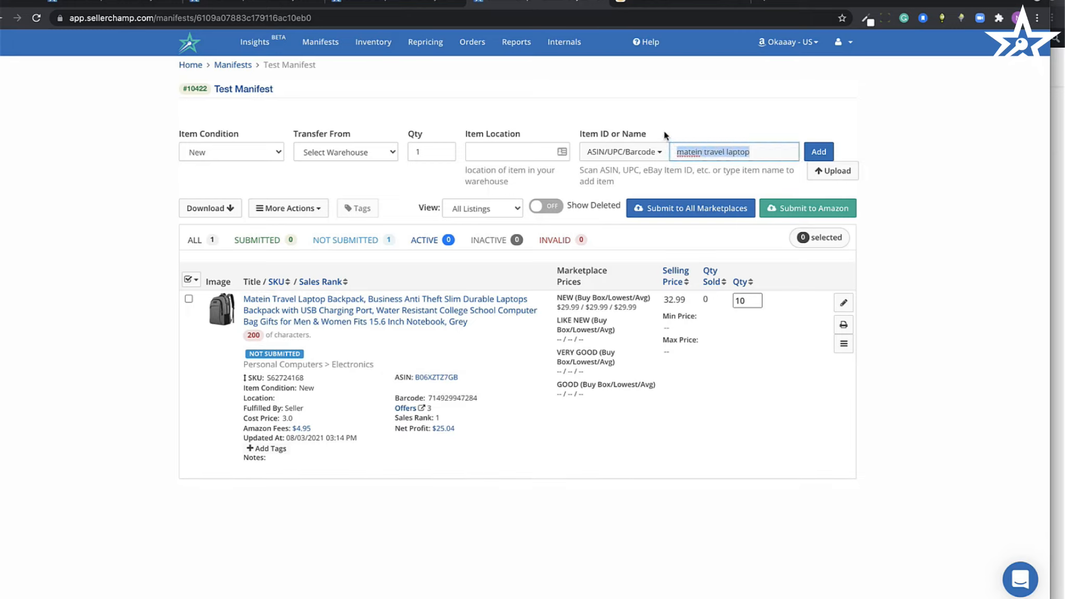
left_click(717, 112)
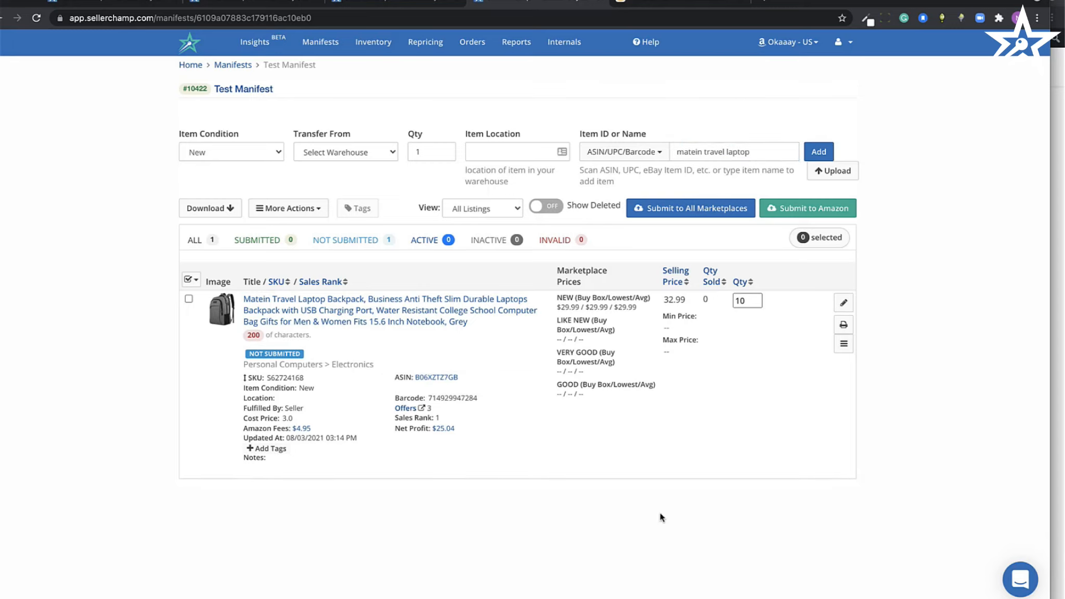
left_click_drag(758, 147, 695, 144)
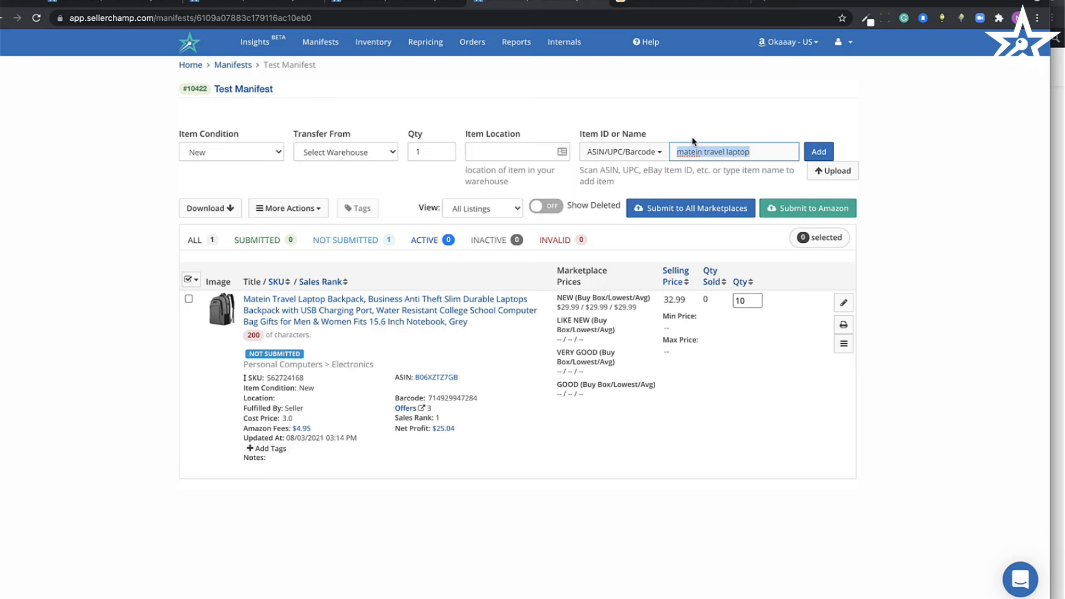
Step: Enter BIN7 as the item location for newly added items and clear the entry again
left_click(513, 152)
type("BIN")
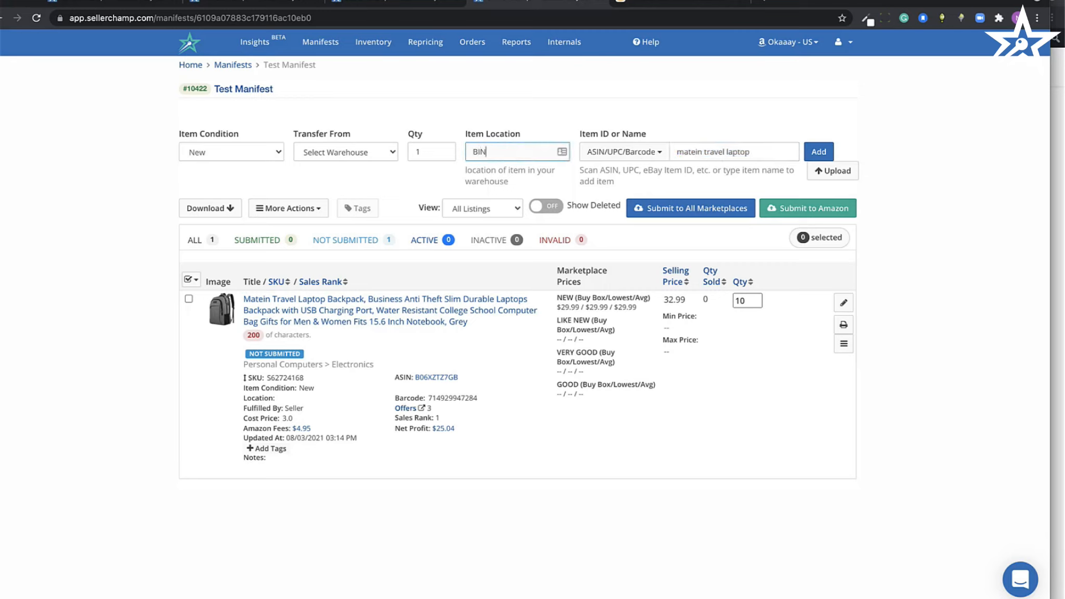
type("7")
left_click_drag(525, 154, 469, 146)
left_click(504, 147)
double_click(504, 148)
key("BackSpace")
Step: Set the backpack listing's warehouse location to BIN7
left_click(302, 399)
type("bin")
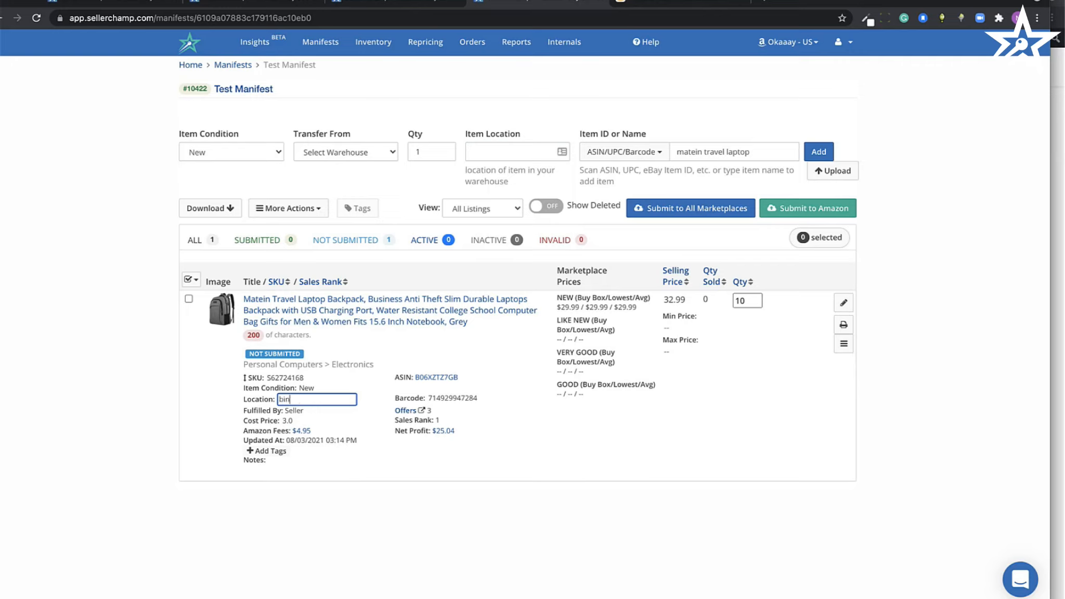
type("BIN7")
key("Return")
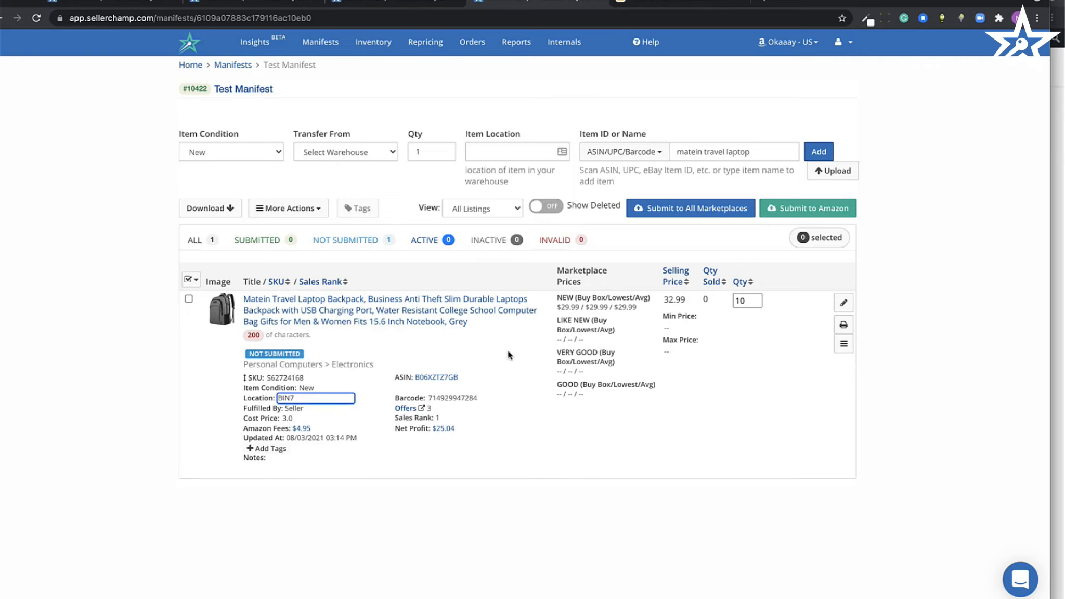
Step: Clear the warehouse location from the backpack listing
left_click(494, 152)
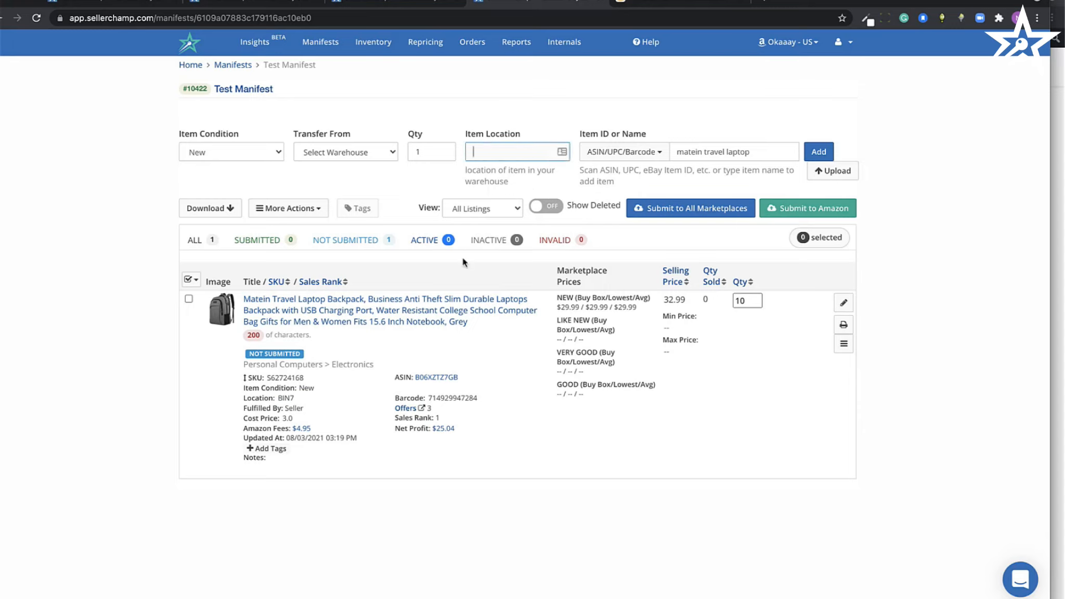
left_click(327, 380)
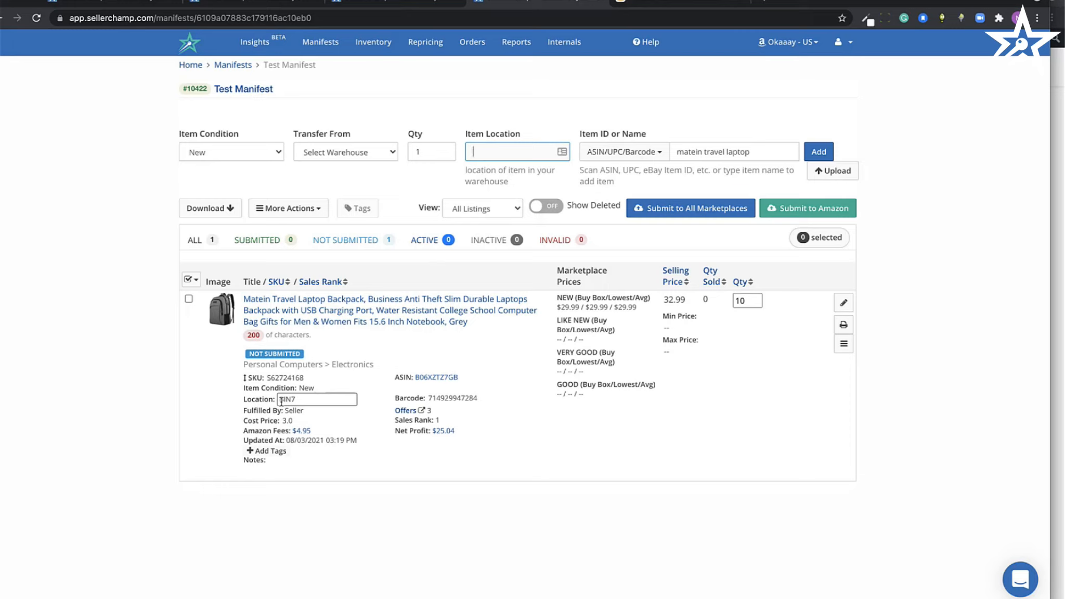
left_click(286, 400)
key("BackSpace")
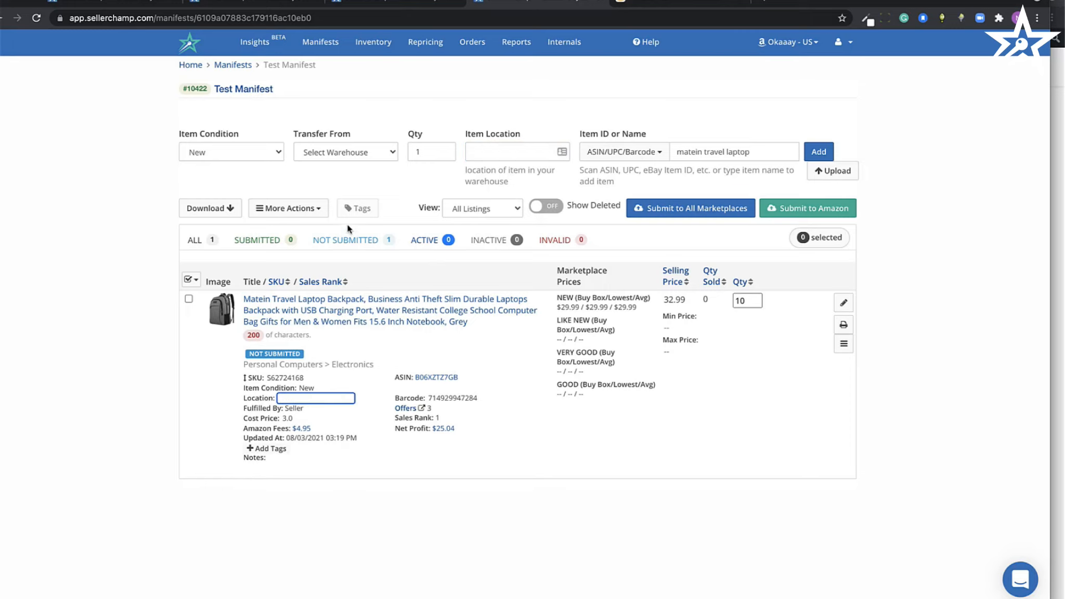
Step: Start assigning item location BIN7 in the manifest, restricting the assignment to scanned items
left_click(289, 208)
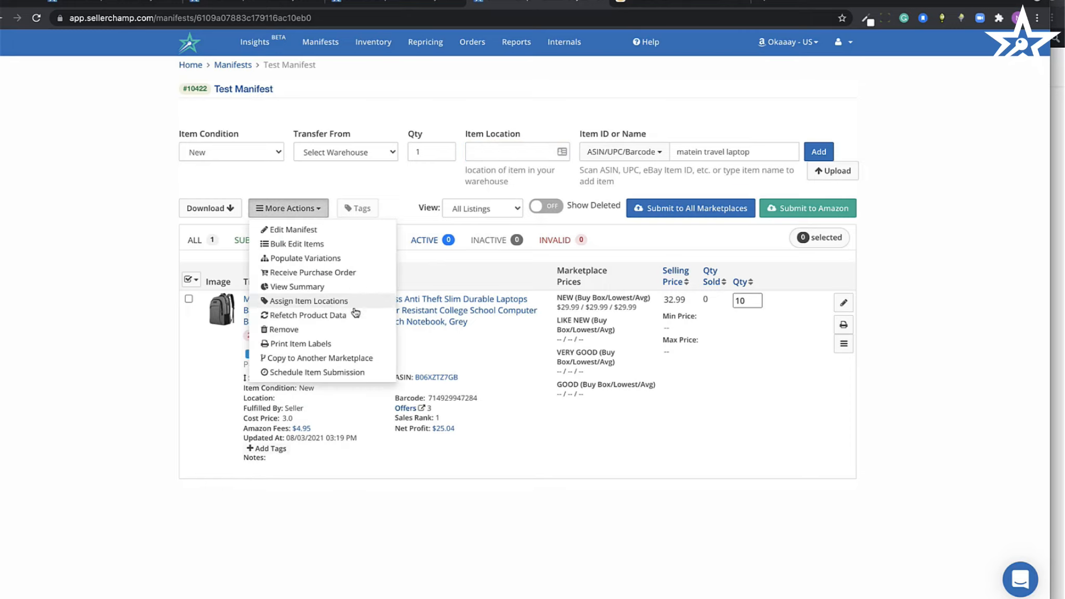
left_click(350, 302)
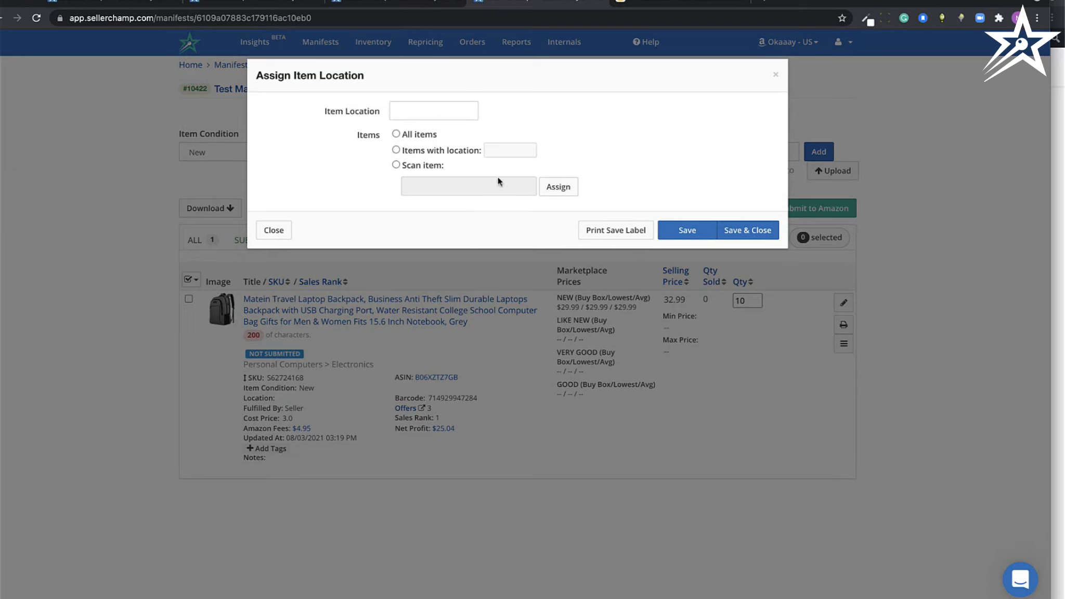
left_click(439, 114)
type("BIN7")
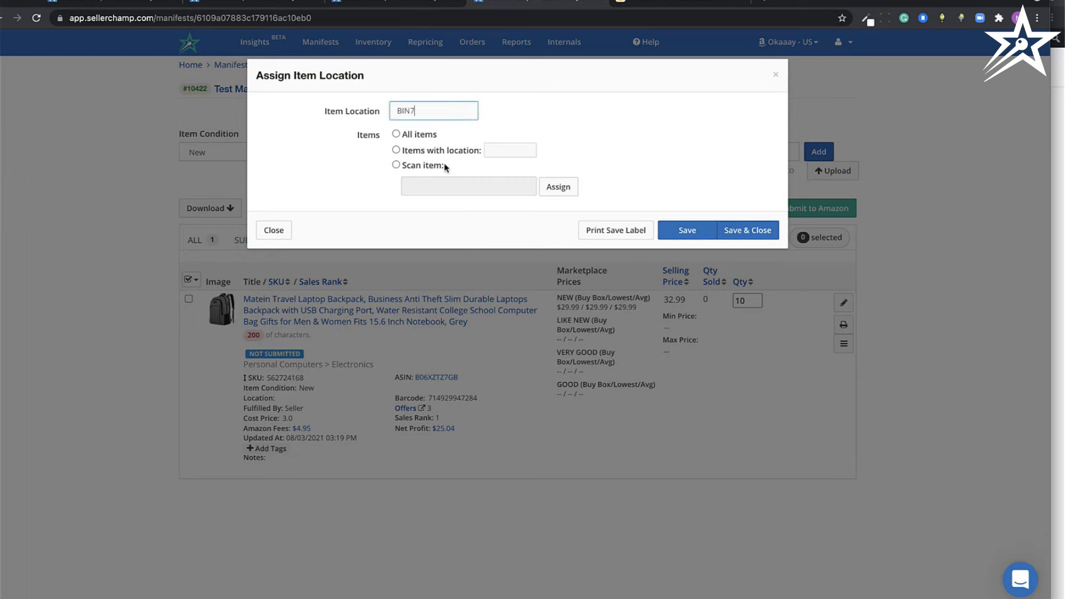
left_click(397, 165)
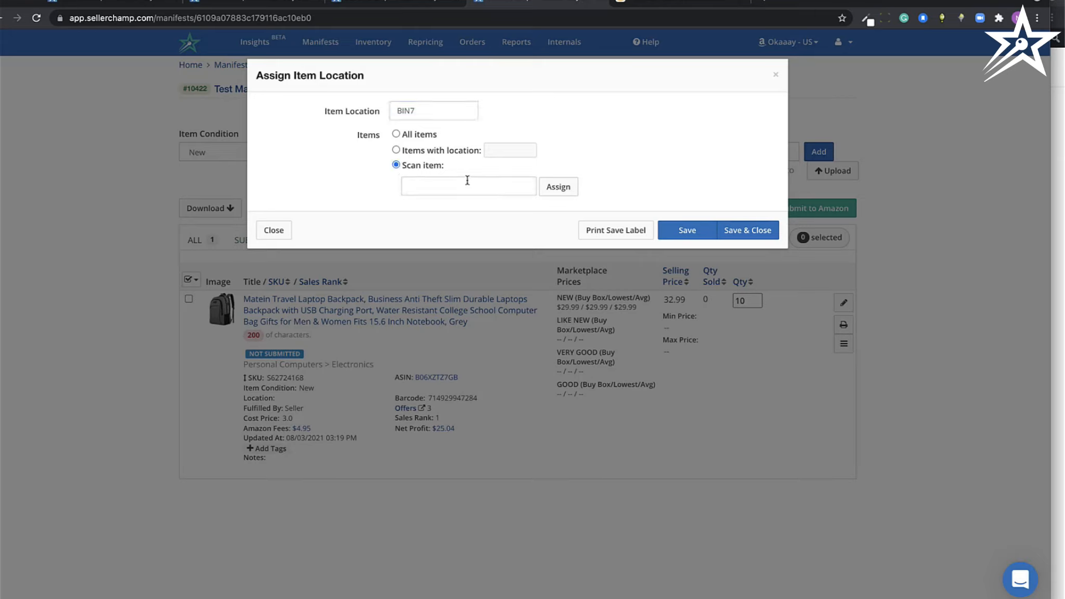
left_click(465, 180)
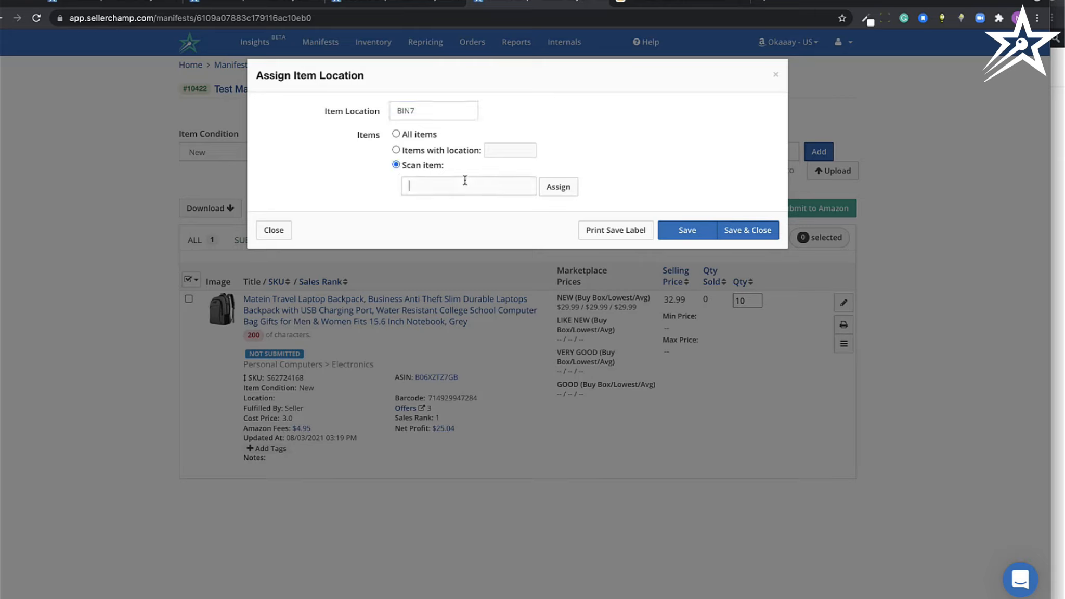